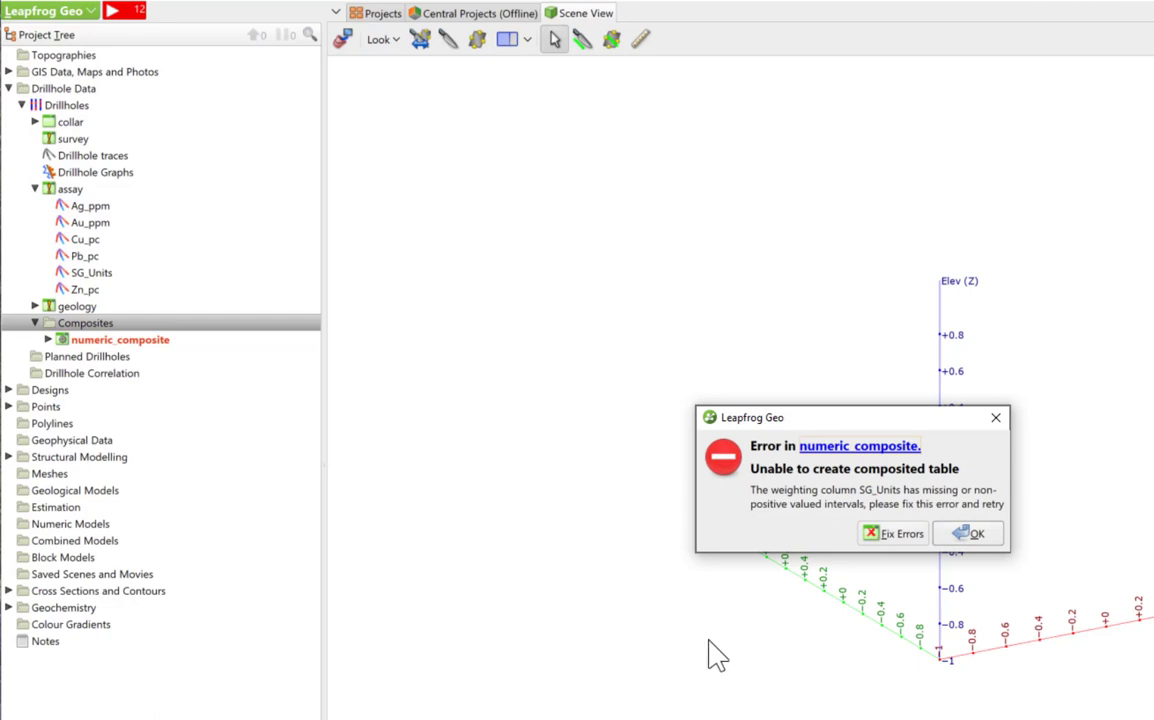
- Open the assay table errors, replace missing SG_Units values with 3.0, and save the rule
{"action": "left_click", "coordinate": [885, 534]}
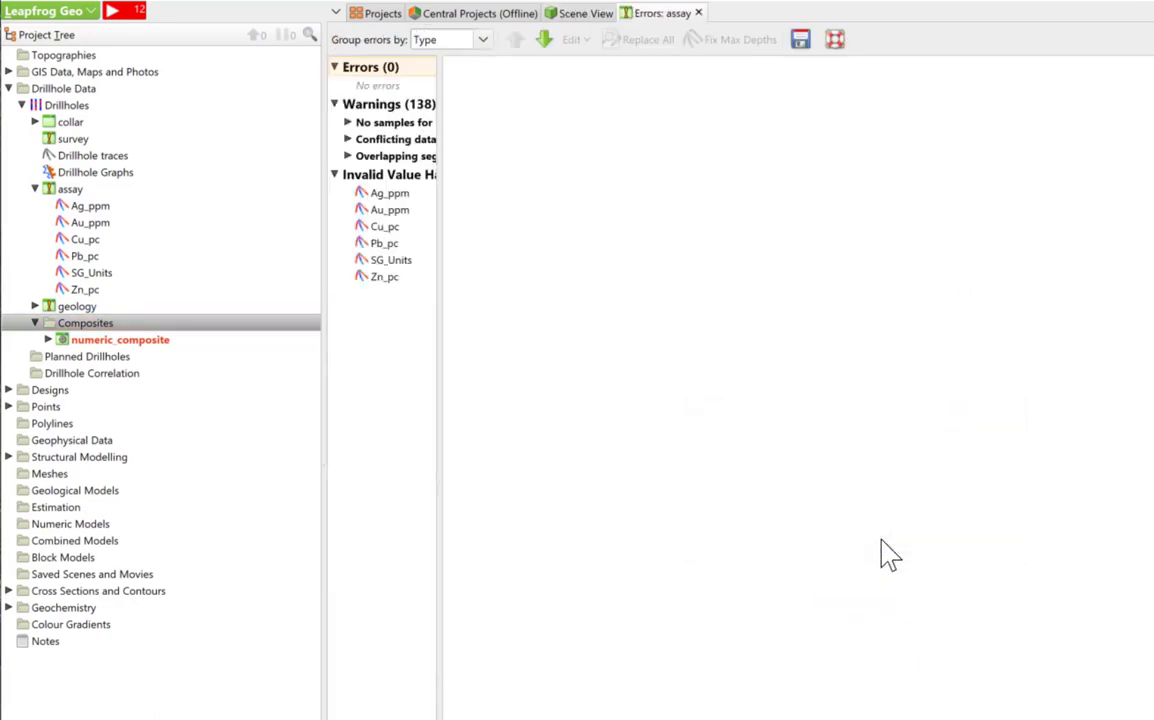
{"action": "left_click", "coordinate": [388, 260]}
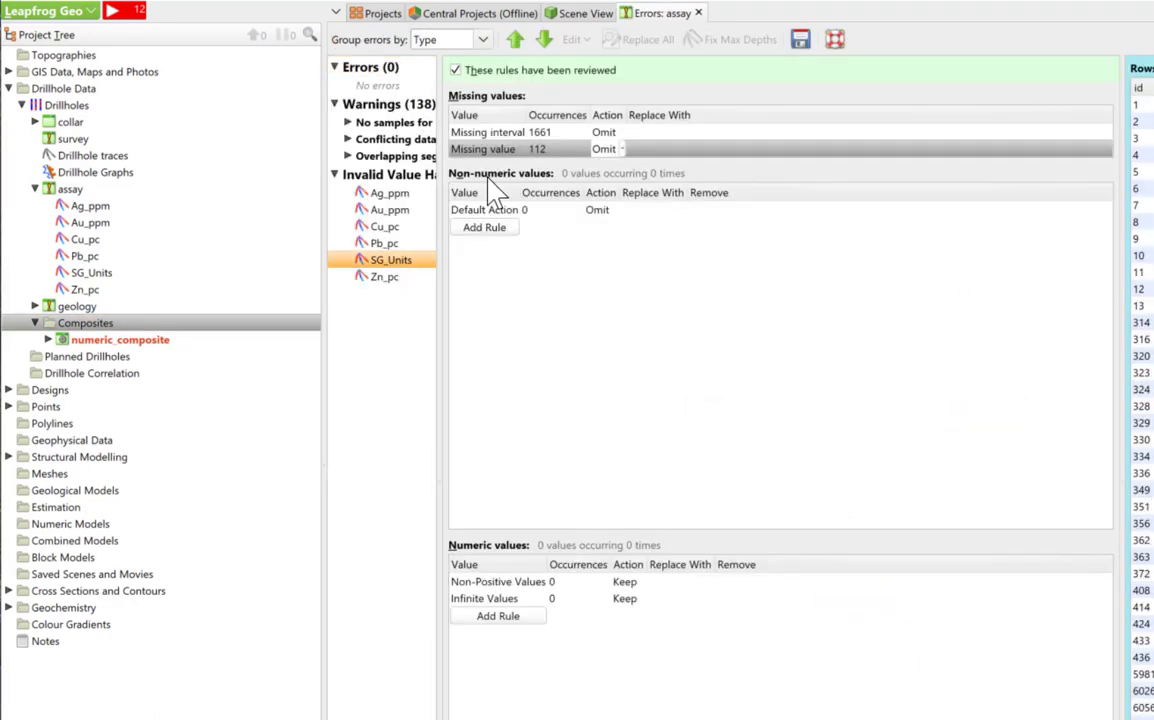
{"action": "left_click", "coordinate": [604, 149]}
{"action": "left_click", "coordinate": [622, 175]}
{"action": "left_click", "coordinate": [660, 149]}
{"action": "type", "text": "3"}
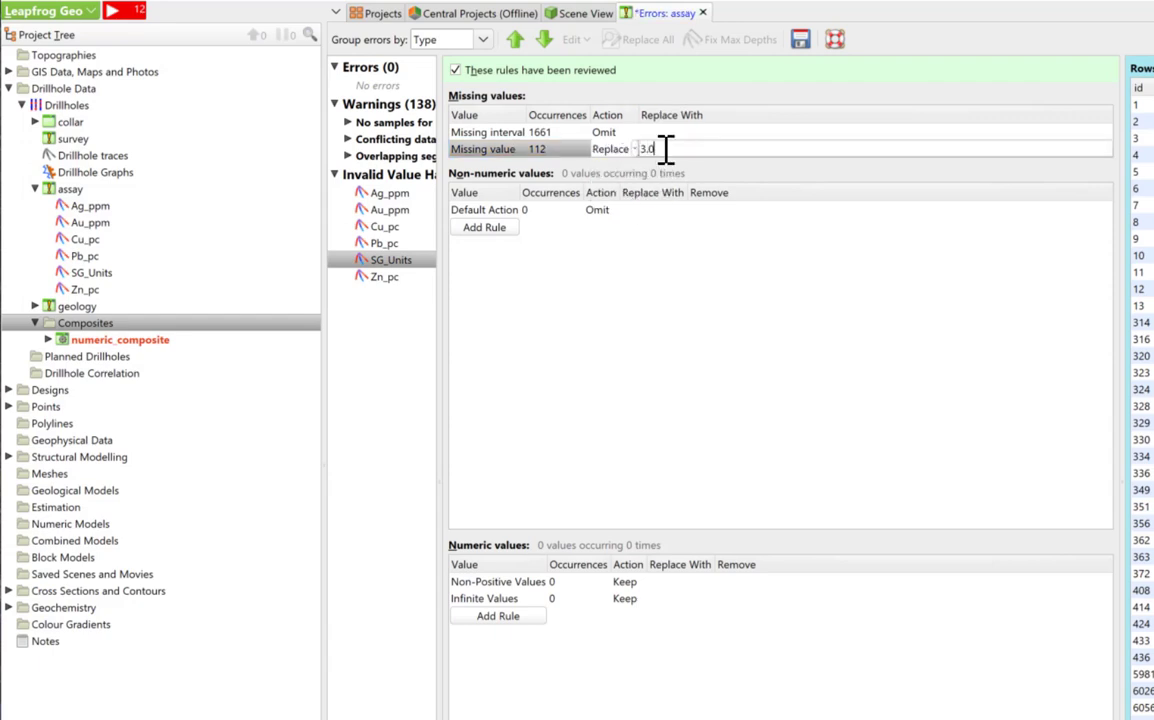
{"action": "type", "text": ".0"}
{"action": "left_click", "coordinate": [800, 40]}
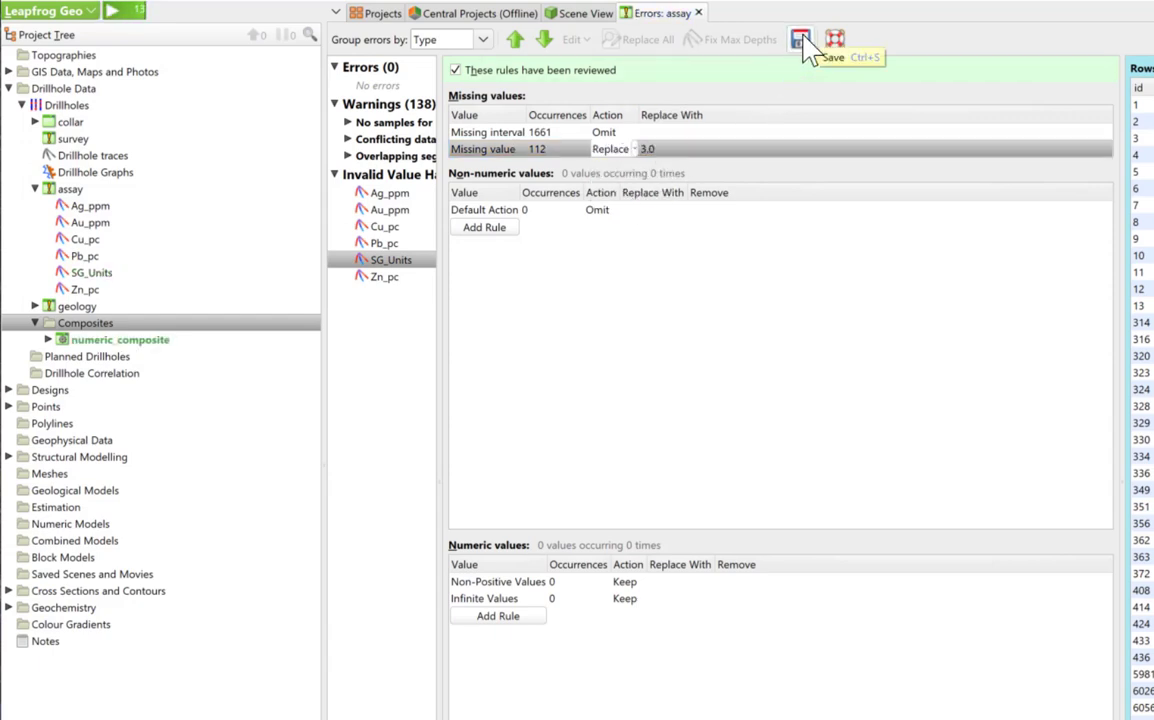
{"action": "left_click", "coordinate": [698, 13]}
- Edit the numeric_composite table so that short residual end lengths are distributed equally
{"action": "left_click", "coordinate": [215, 340]}
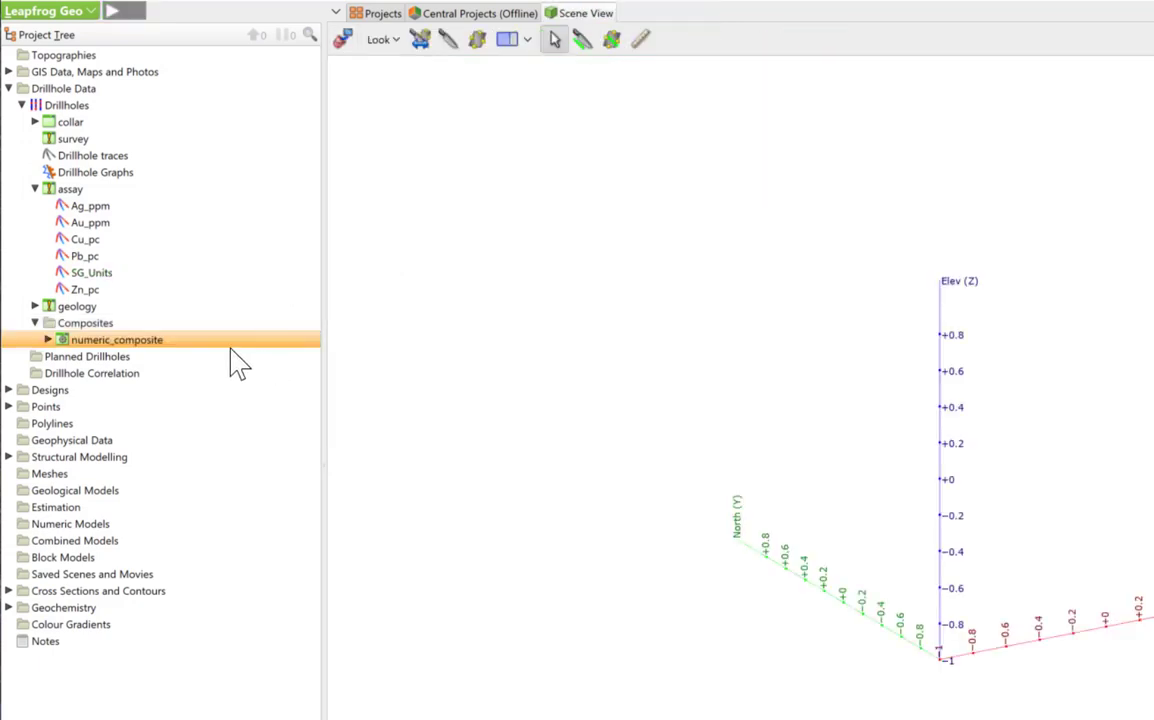
{"action": "right_click", "coordinate": [176, 345]}
{"action": "left_click", "coordinate": [206, 372]}
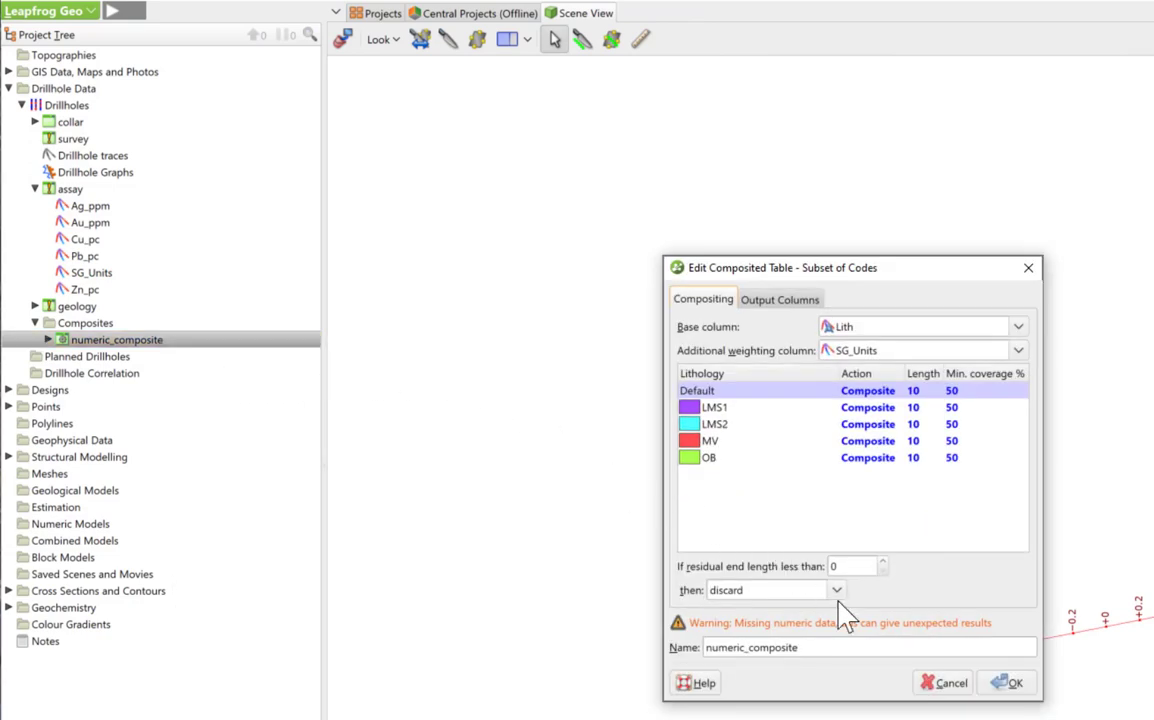
{"action": "left_click", "coordinate": [836, 590]}
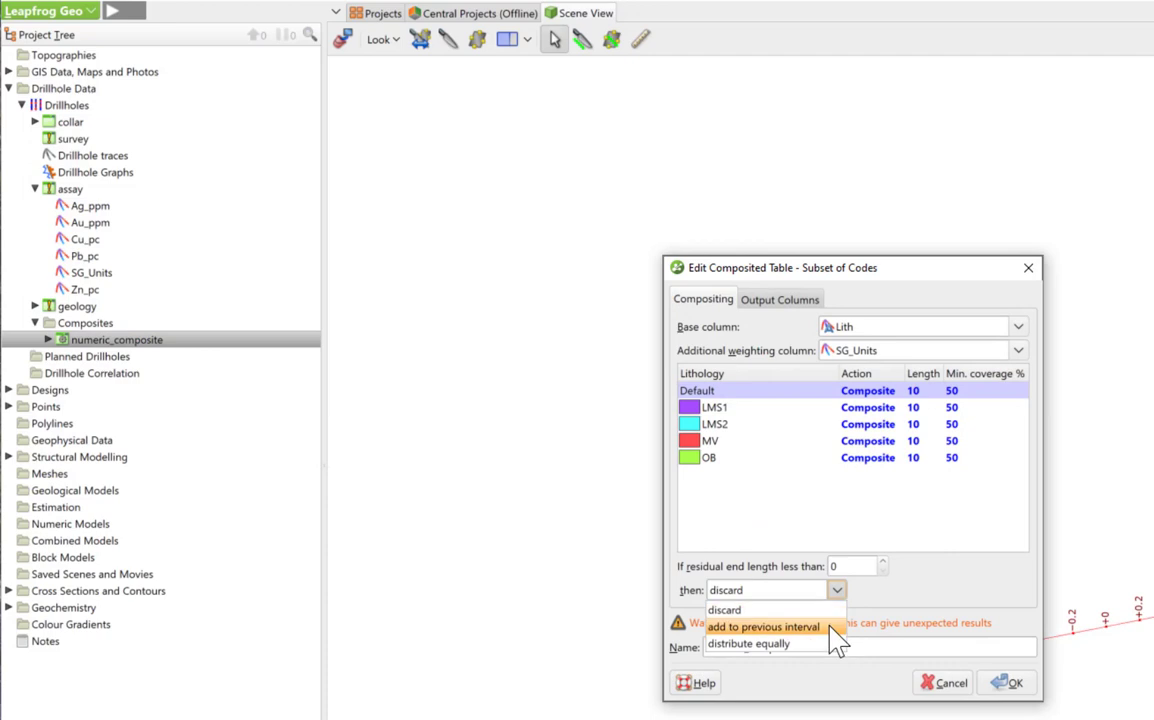
{"action": "left_click", "coordinate": [830, 627]}
{"action": "left_click", "coordinate": [836, 590]}
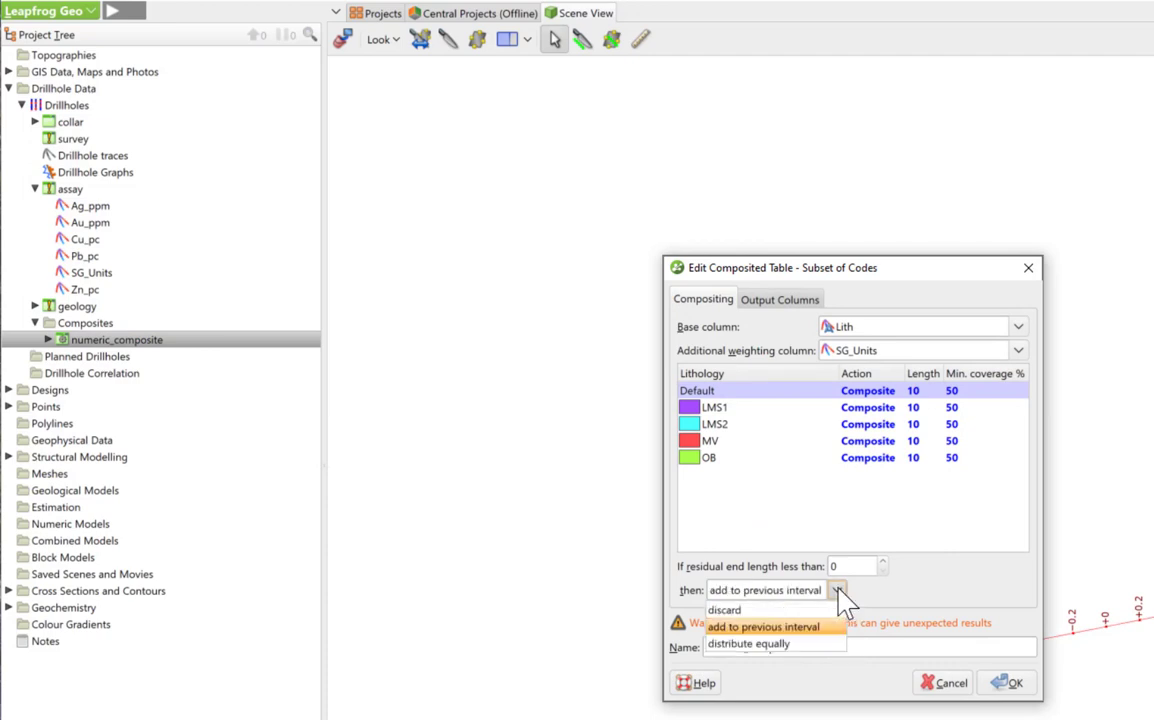
{"action": "left_click", "coordinate": [833, 645]}
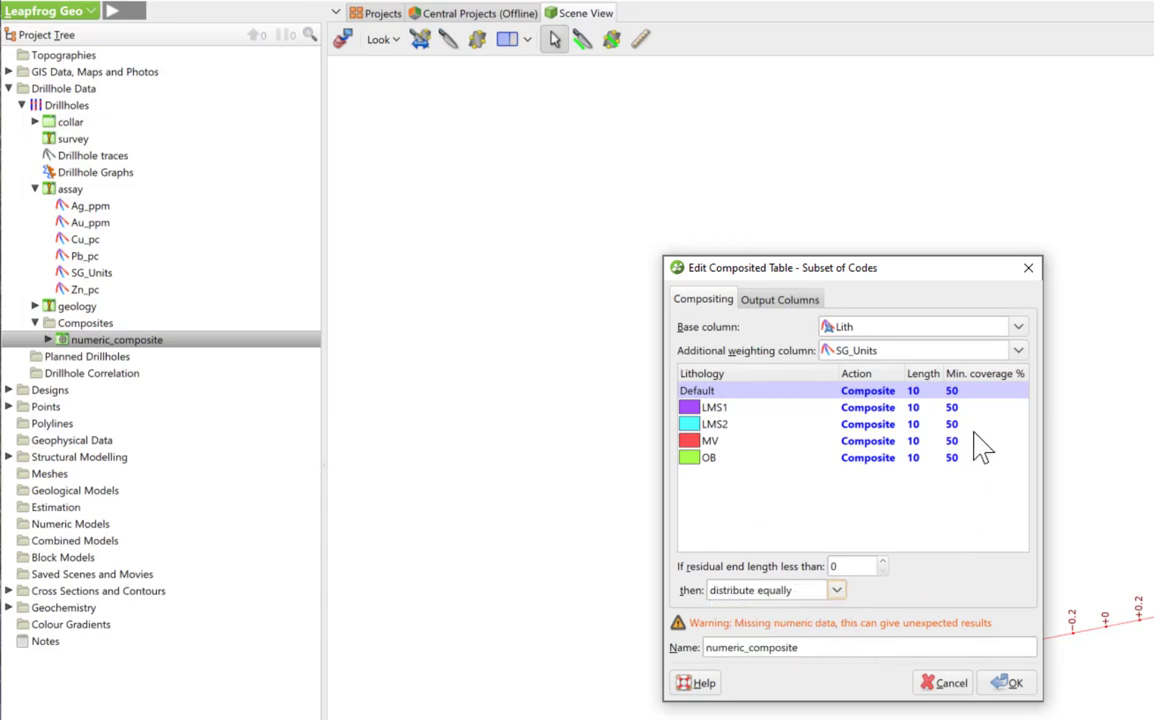
- Set the default minimum coverage to 70% and apply the composite table changes
{"action": "left_click", "coordinate": [979, 390]}
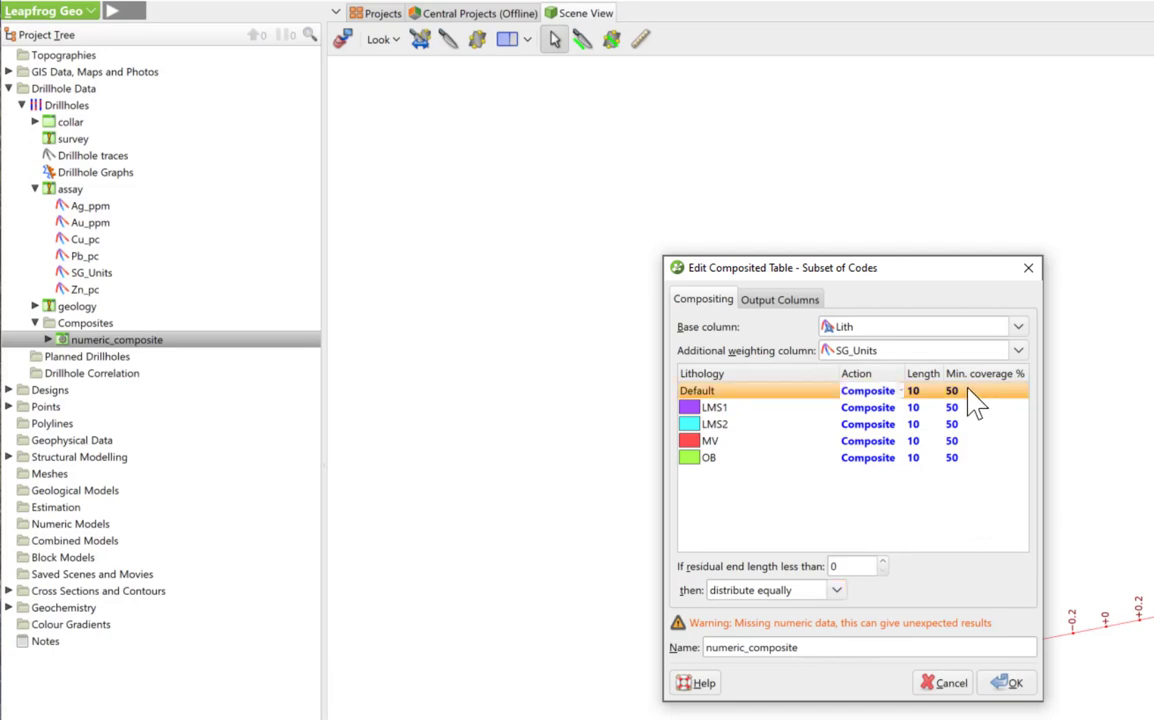
{"action": "type", "text": "70"}
{"action": "key", "text": "Return"}
{"action": "left_click", "coordinate": [1006, 683]}
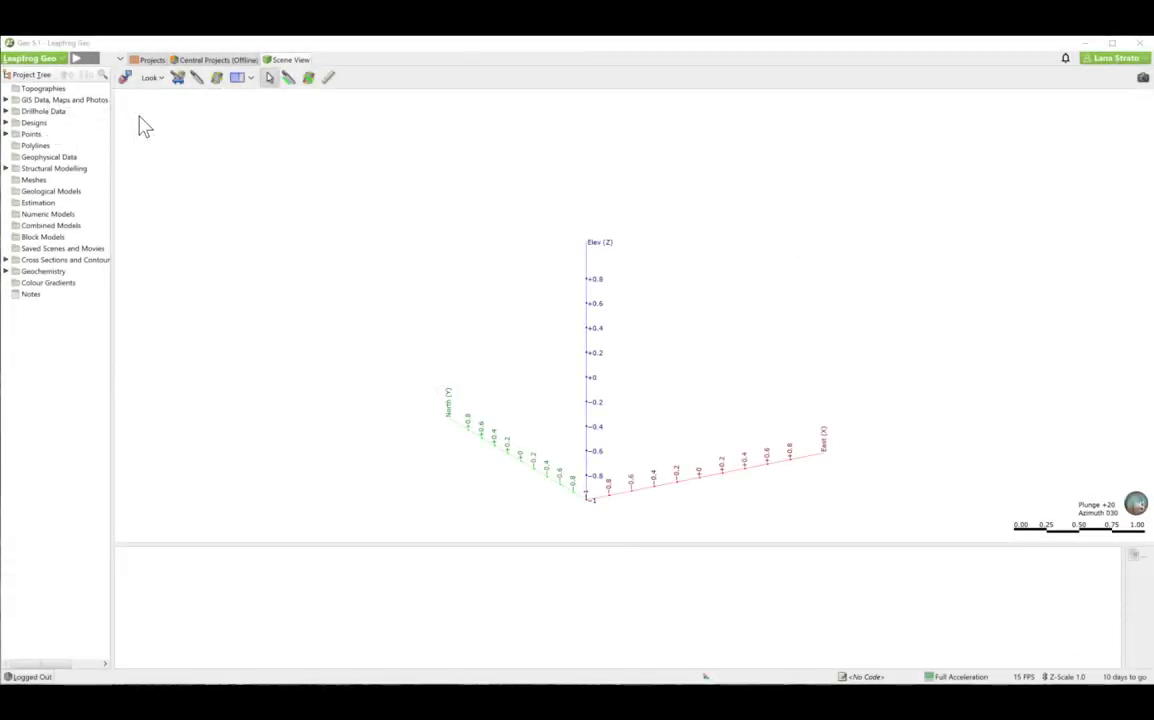
- Examine the available background process options in the processing settings
{"action": "left_click", "coordinate": [56, 58]}
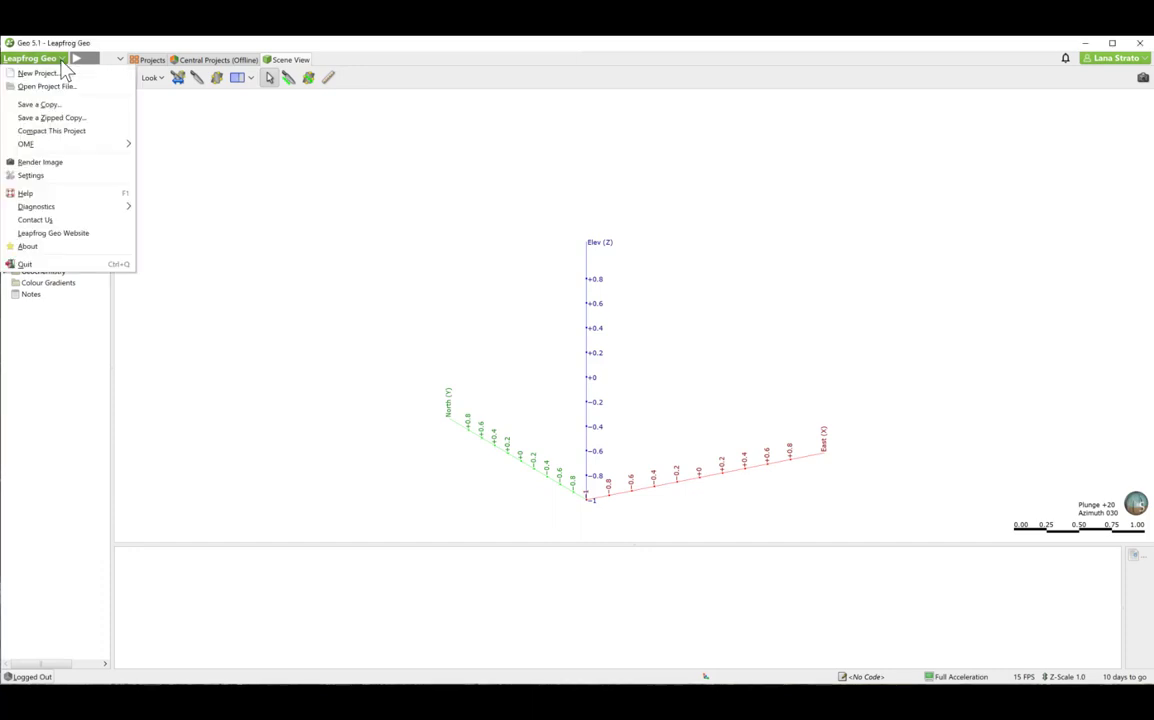
{"action": "left_click", "coordinate": [48, 176]}
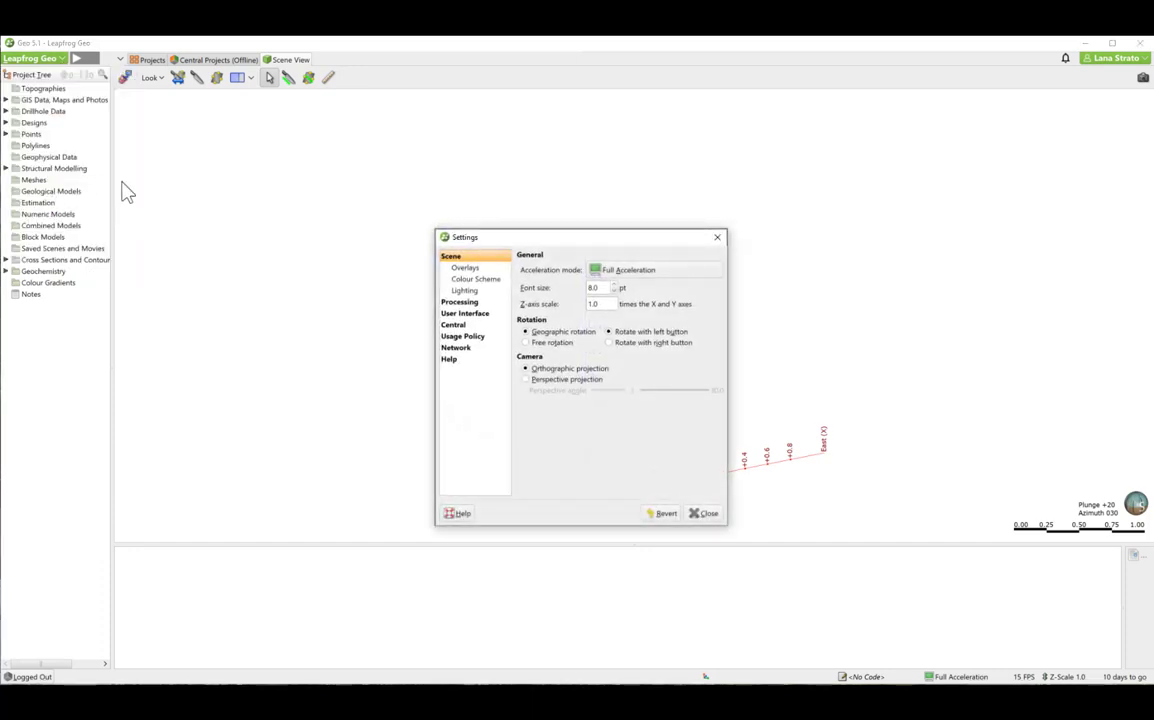
{"action": "left_click", "coordinate": [474, 302]}
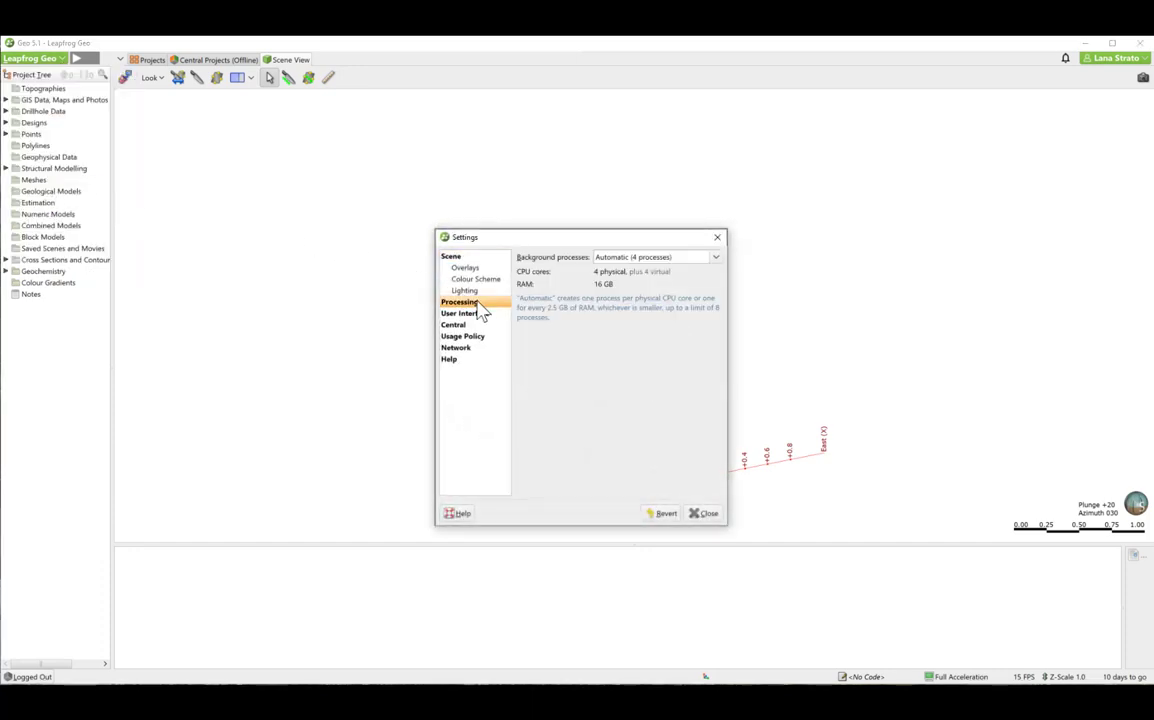
{"action": "left_click", "coordinate": [716, 262]}
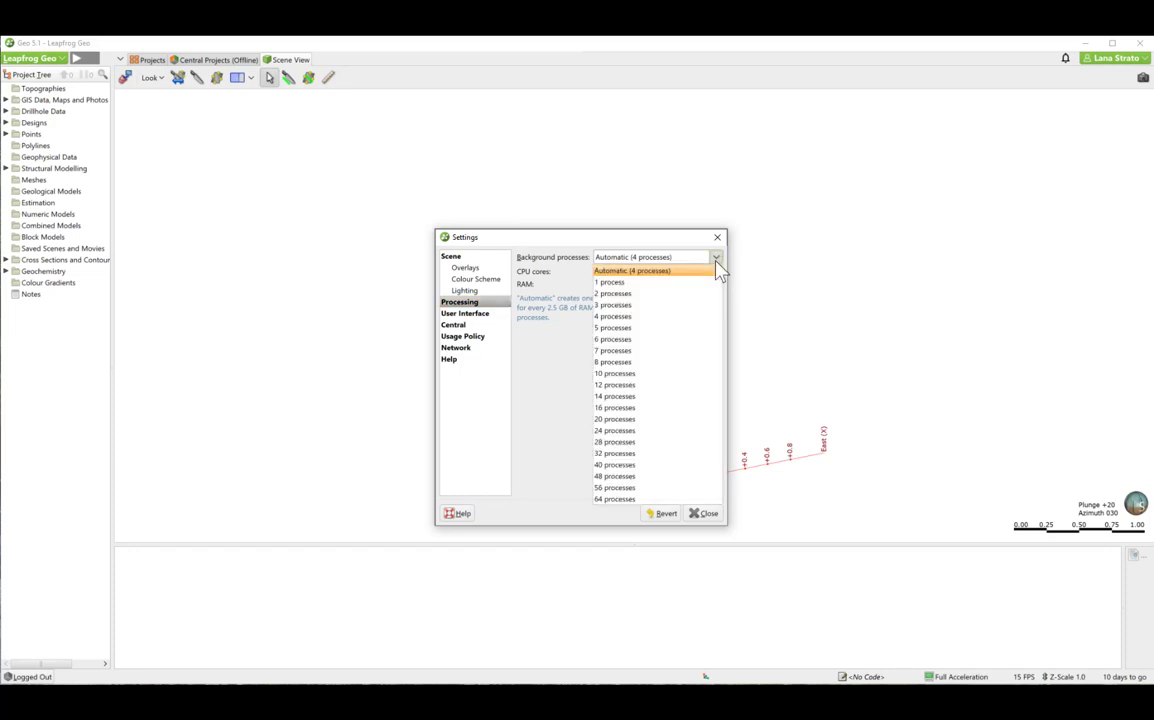
{"action": "left_click", "coordinate": [740, 276]}
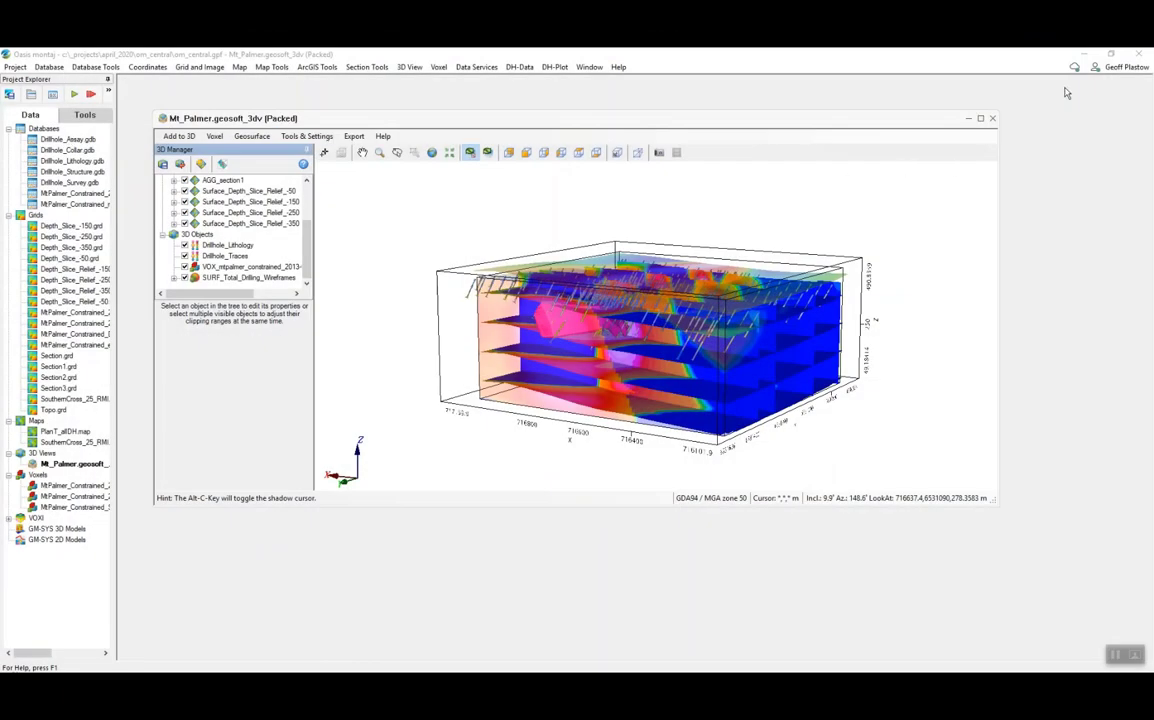
- In Oasis montaj, connect to the Oasis Montaj - Alpha Central server and upload the Depth_Slice_-150.grd grid to Simple Test Project
{"action": "left_click", "coordinate": [1074, 67]}
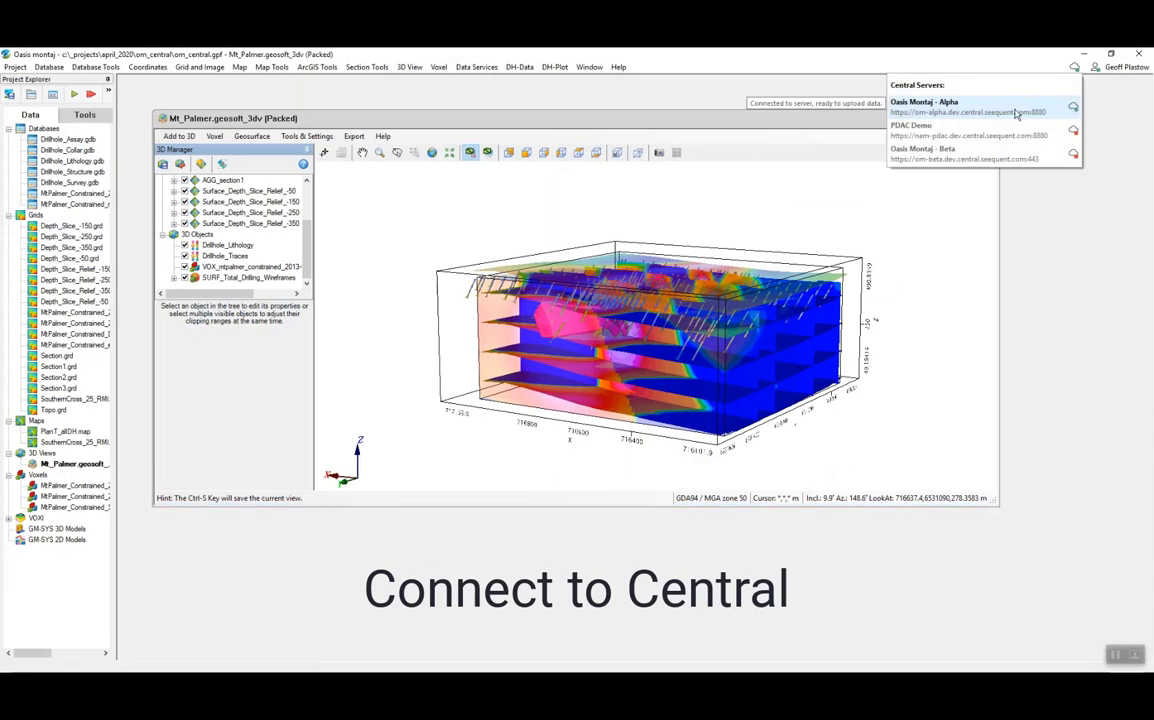
{"action": "left_click", "coordinate": [1016, 113]}
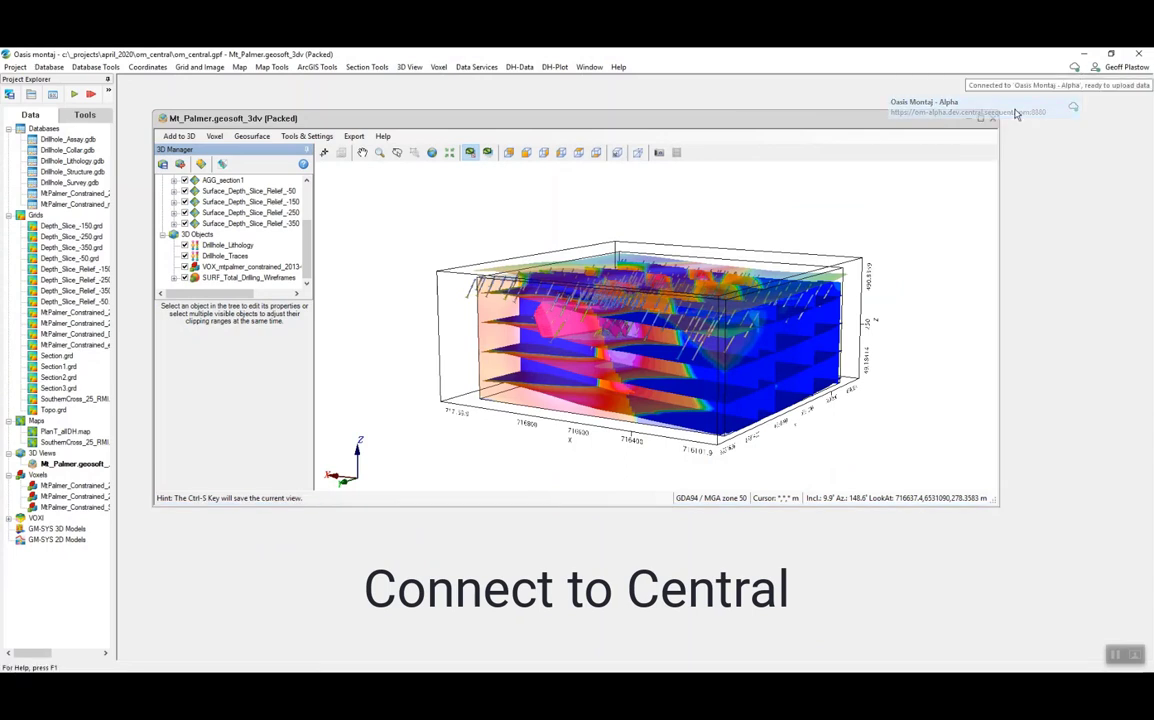
{"action": "left_click", "coordinate": [68, 226]}
{"action": "right_click", "coordinate": [68, 226]}
{"action": "left_click", "coordinate": [100, 258]}
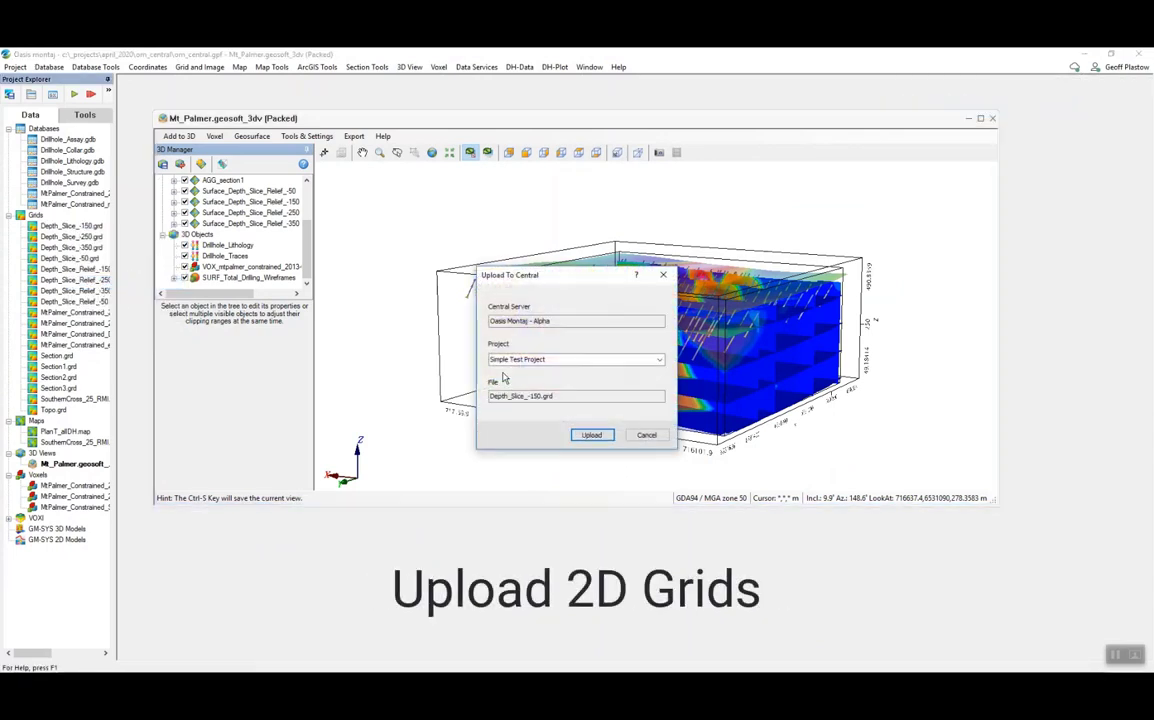
{"action": "left_click", "coordinate": [659, 360]}
{"action": "left_click", "coordinate": [560, 372]}
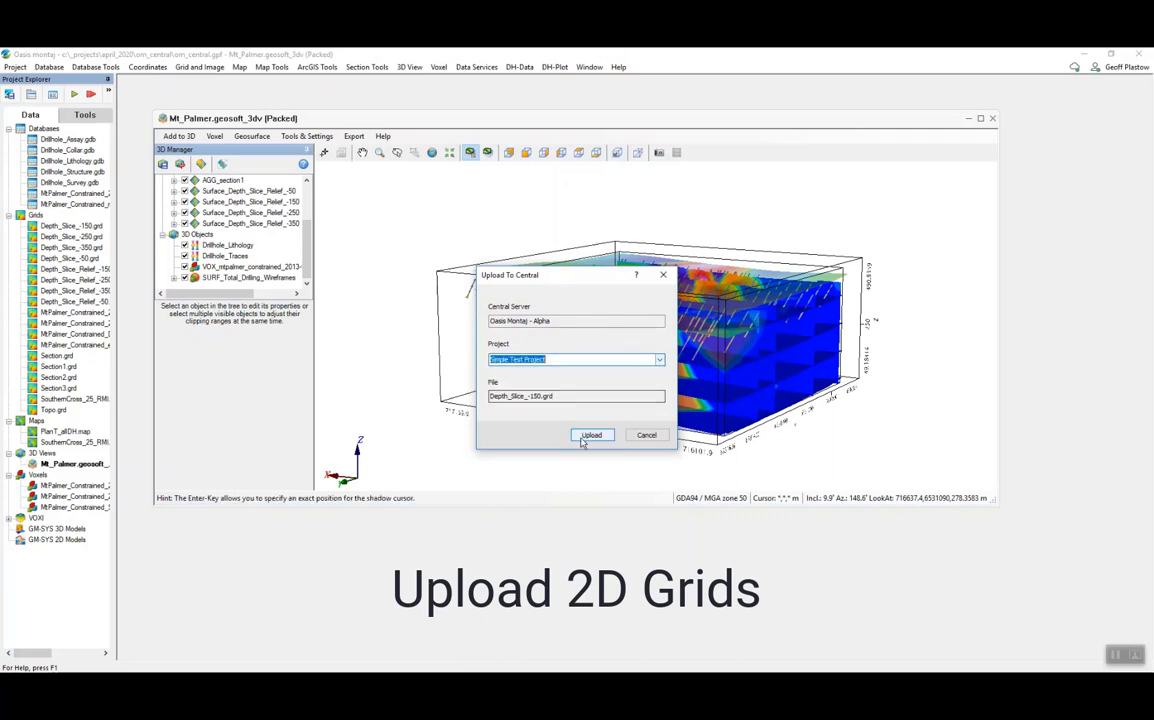
{"action": "left_click", "coordinate": [591, 435]}
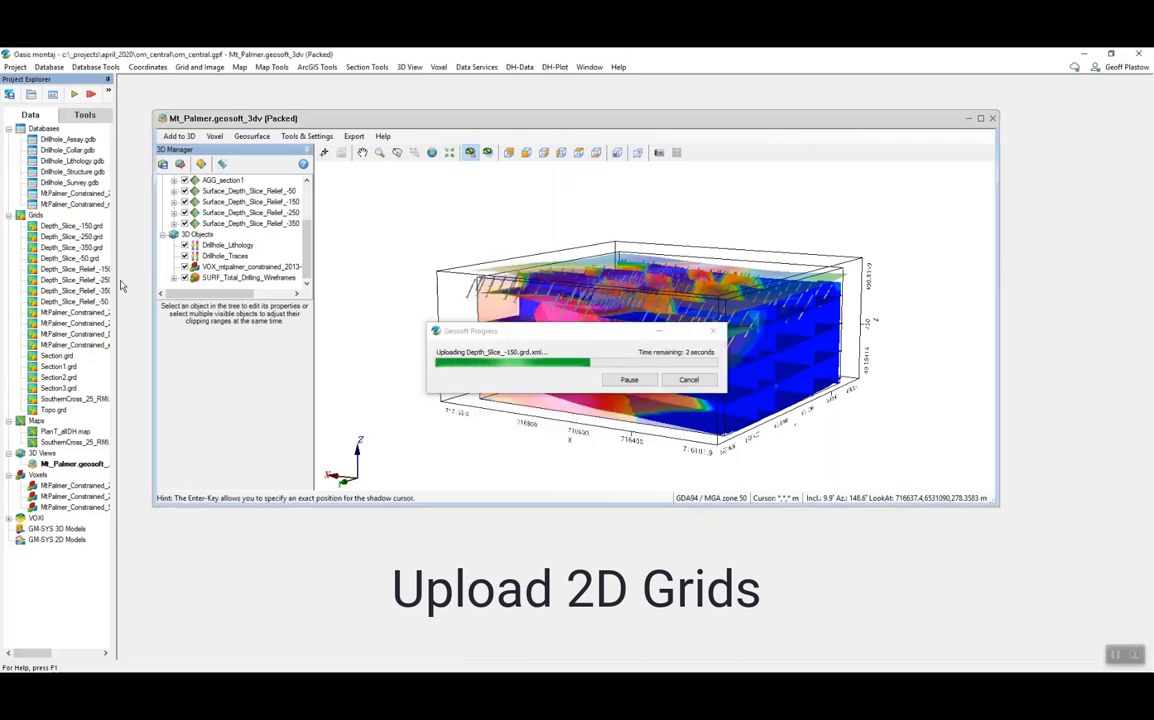
{"action": "left_click", "coordinate": [626, 392]}
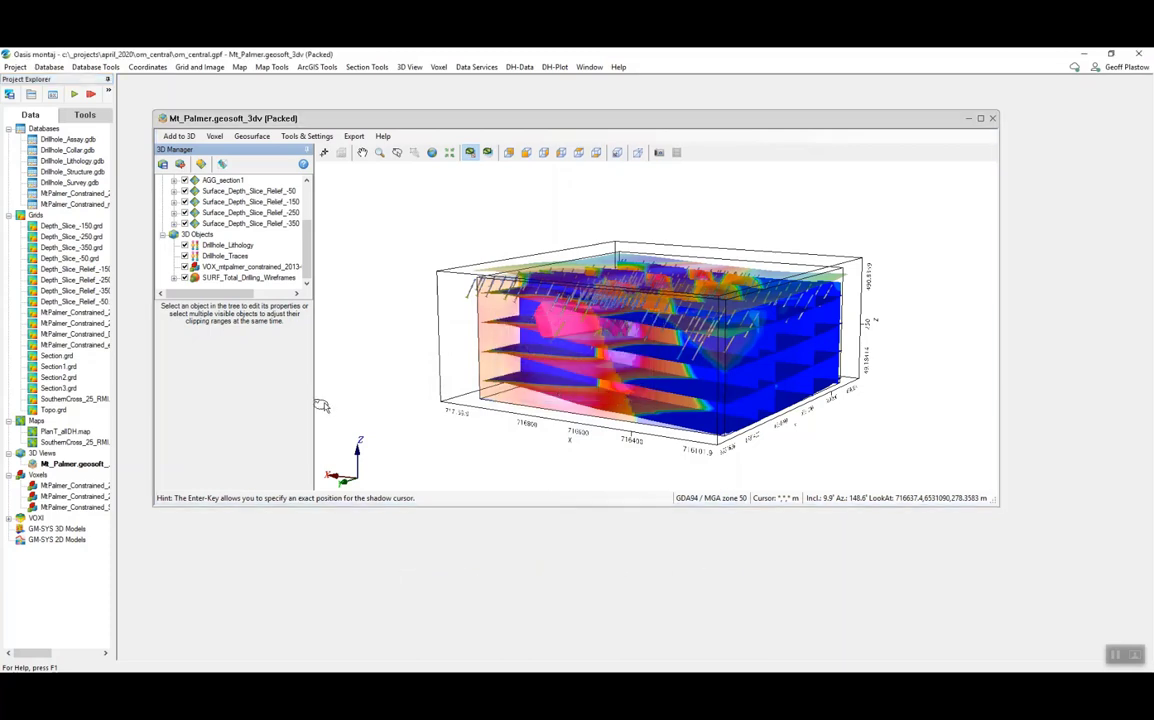
- Upload the second MtPalmer_Constrained voxel to Central
{"action": "right_click", "coordinate": [88, 500]}
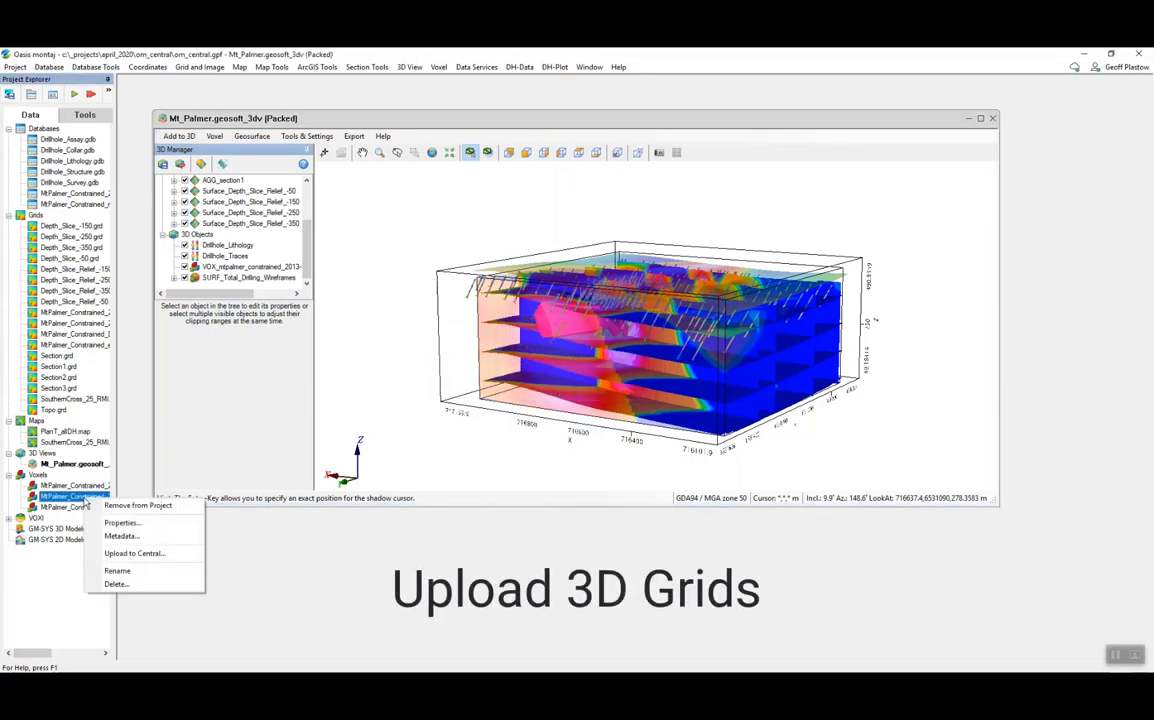
{"action": "left_click", "coordinate": [135, 554]}
{"action": "left_click", "coordinate": [591, 434]}
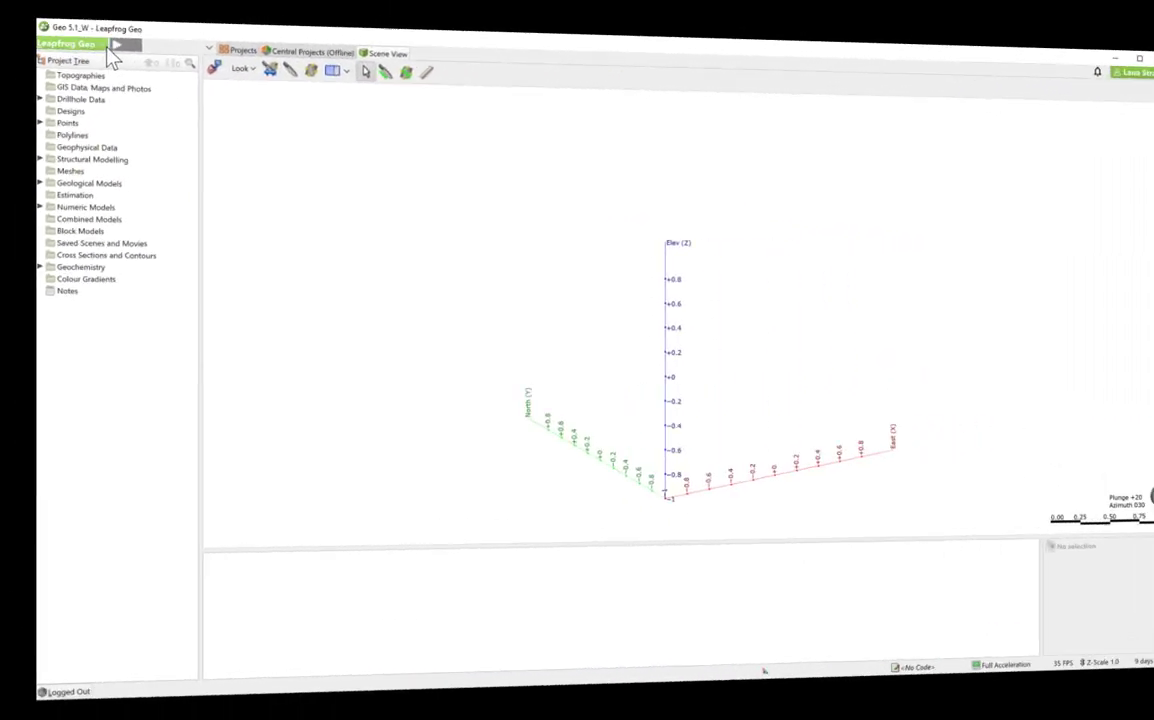
- In Leapfrog Geo, import the Au_Topo_Clip block model from 3dview4.omf and add it to the scene
{"action": "left_click", "coordinate": [62, 59]}
{"action": "mouse_move", "coordinate": [80, 144]}
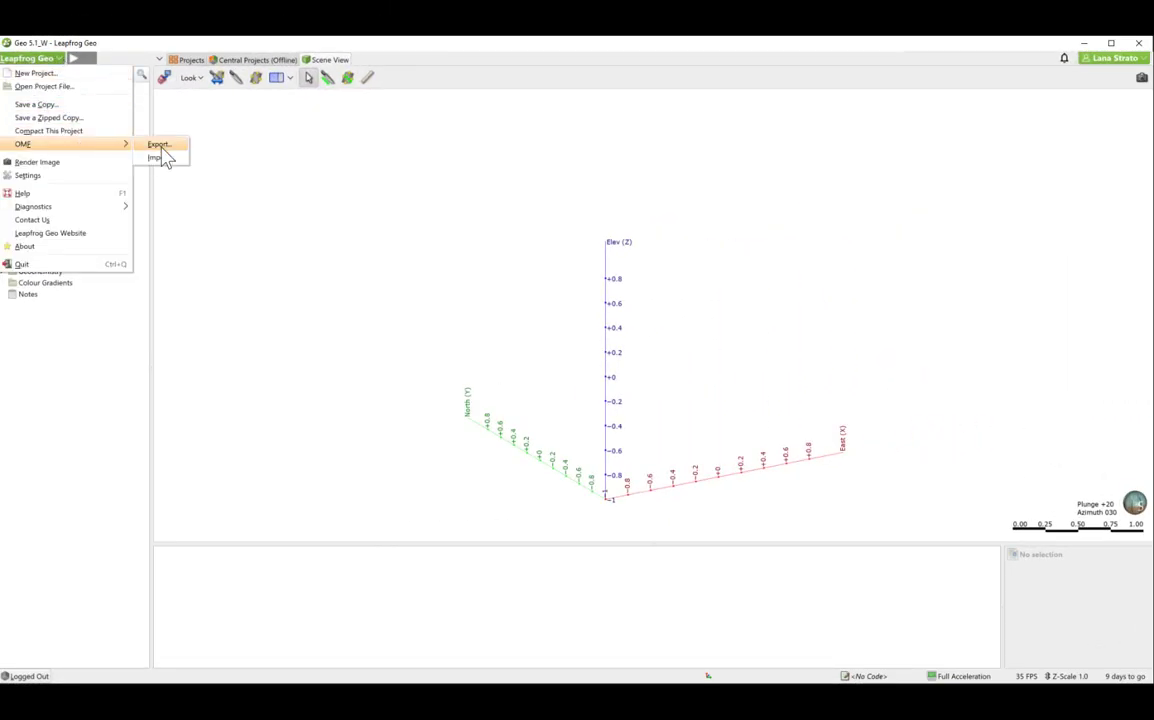
{"action": "left_click", "coordinate": [165, 158]}
{"action": "left_click", "coordinate": [167, 158]}
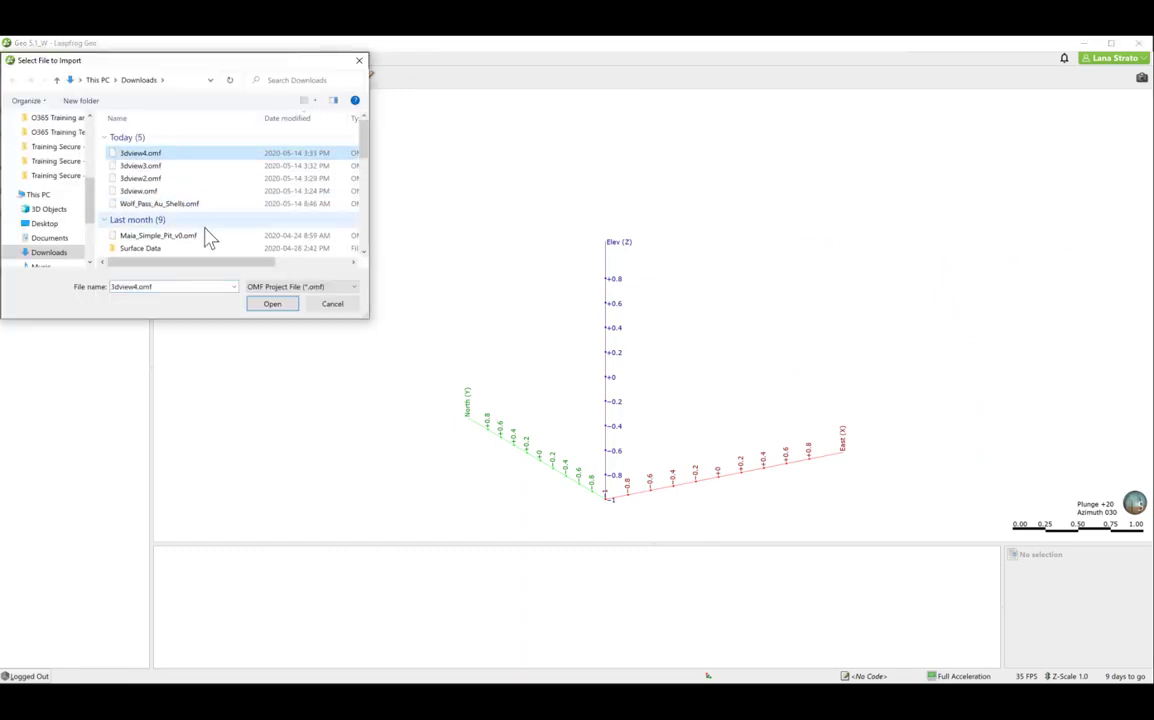
{"action": "left_click", "coordinate": [262, 312]}
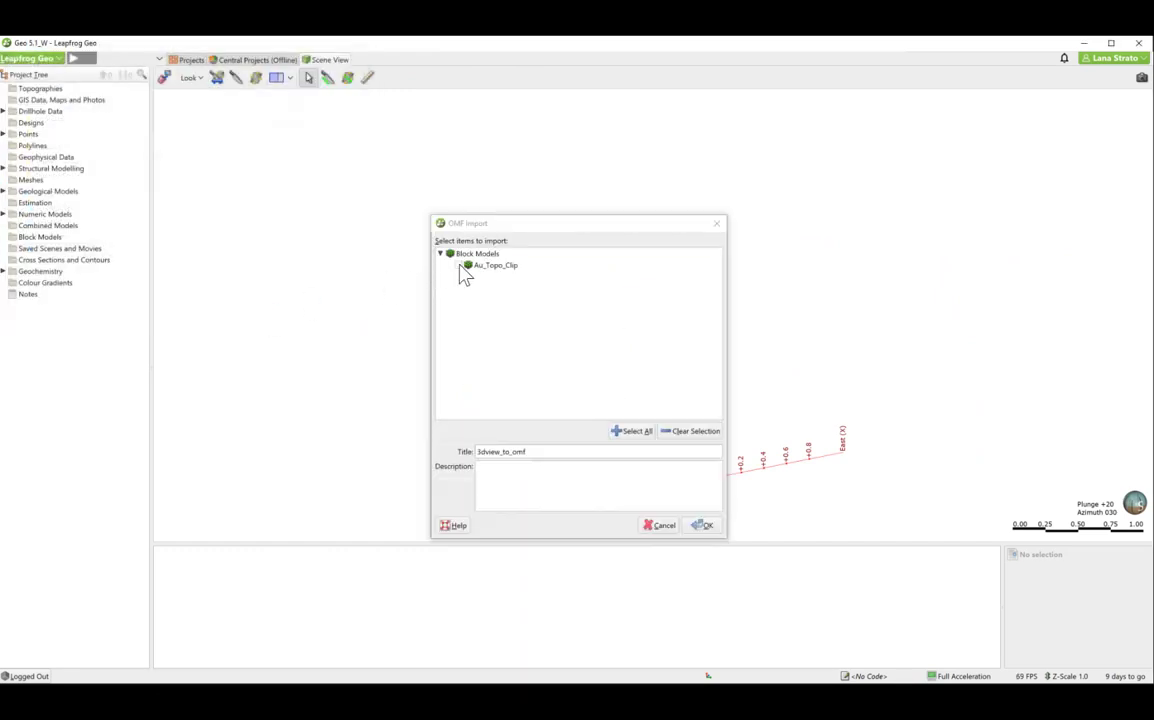
{"action": "left_click", "coordinate": [461, 266]}
{"action": "left_click", "coordinate": [704, 526]}
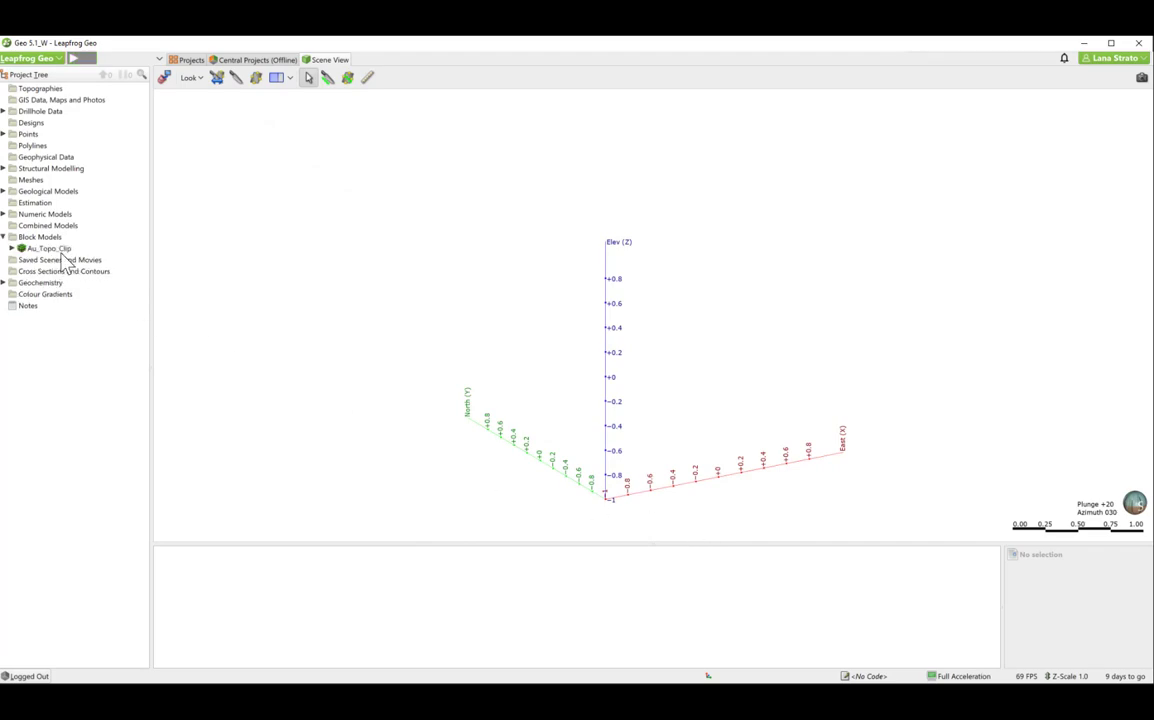
{"action": "left_click_drag", "start_coordinate": [55, 248], "coordinate": [309, 260]}
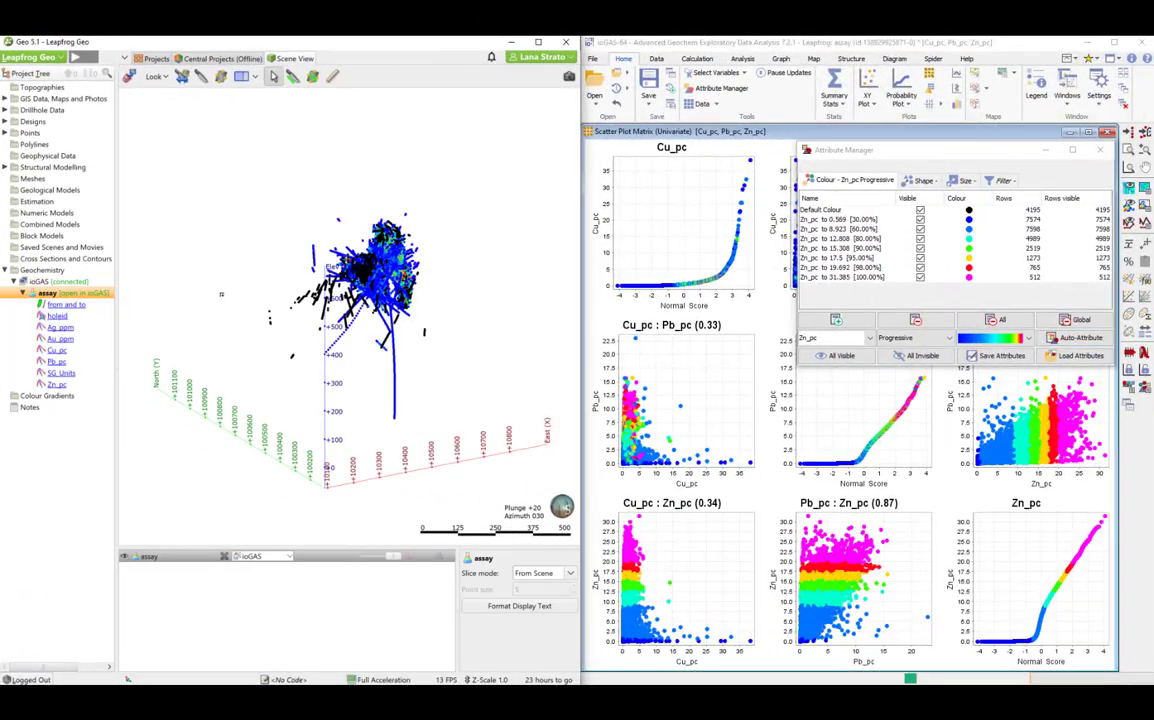
- In ioGAS, auto-attribute the assay point shapes by SG_Units using 10 Equal Ranges
{"action": "left_click_drag", "start_coordinate": [437, 270], "coordinate": [366, 274]}
{"action": "scroll", "coordinate": [366, 274], "scroll_direction": "up", "scroll_amount": 5}
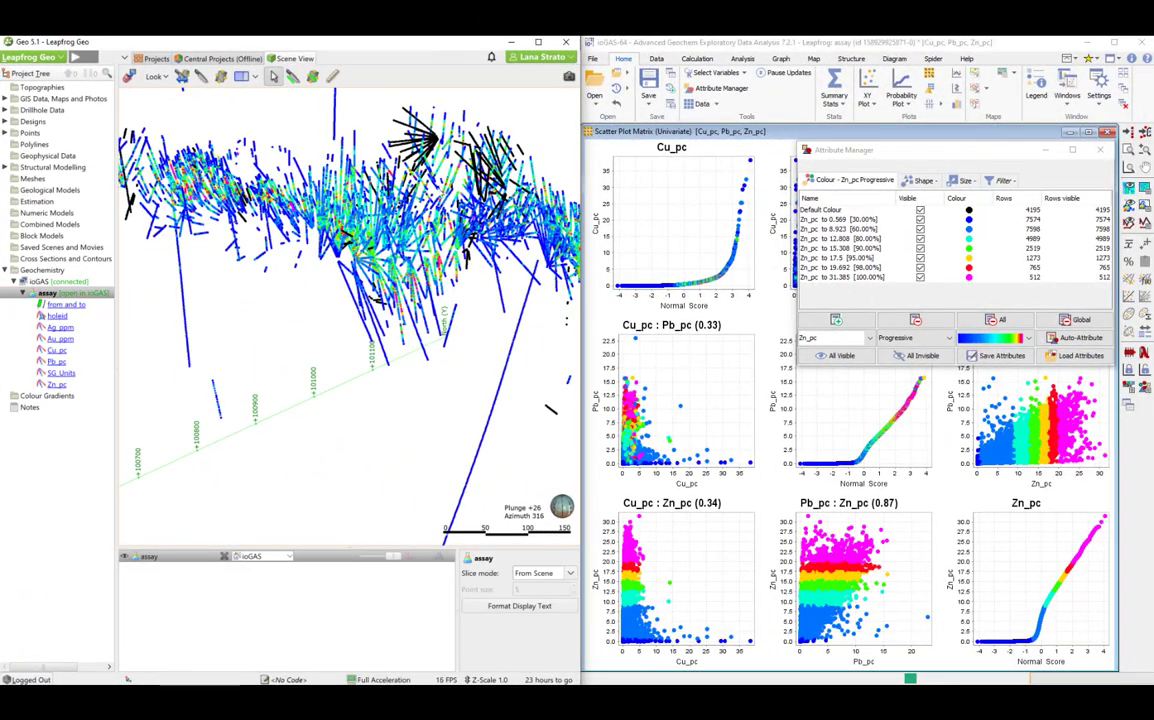
{"action": "middle_click_drag", "start_coordinate": [441, 193], "coordinate": [430, 286]}
{"action": "scroll", "coordinate": [383, 266], "scroll_direction": "up", "scroll_amount": 5}
{"action": "left_click_drag", "start_coordinate": [407, 304], "coordinate": [427, 303]}
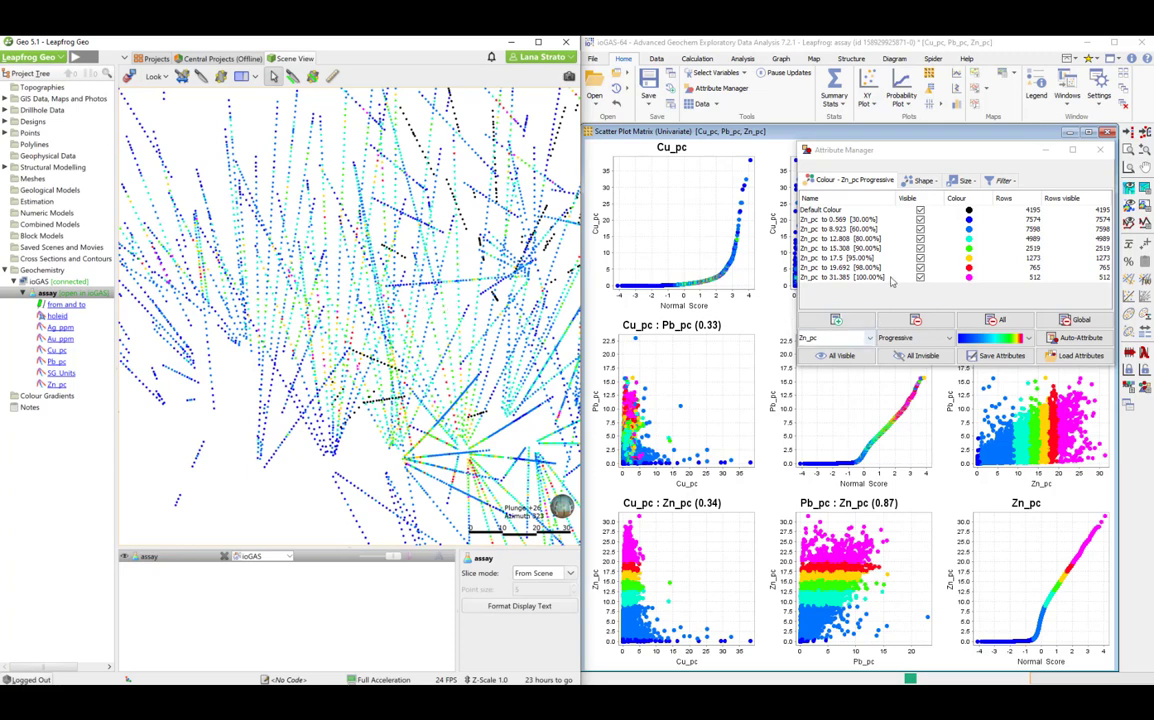
{"action": "left_click", "coordinate": [915, 180]}
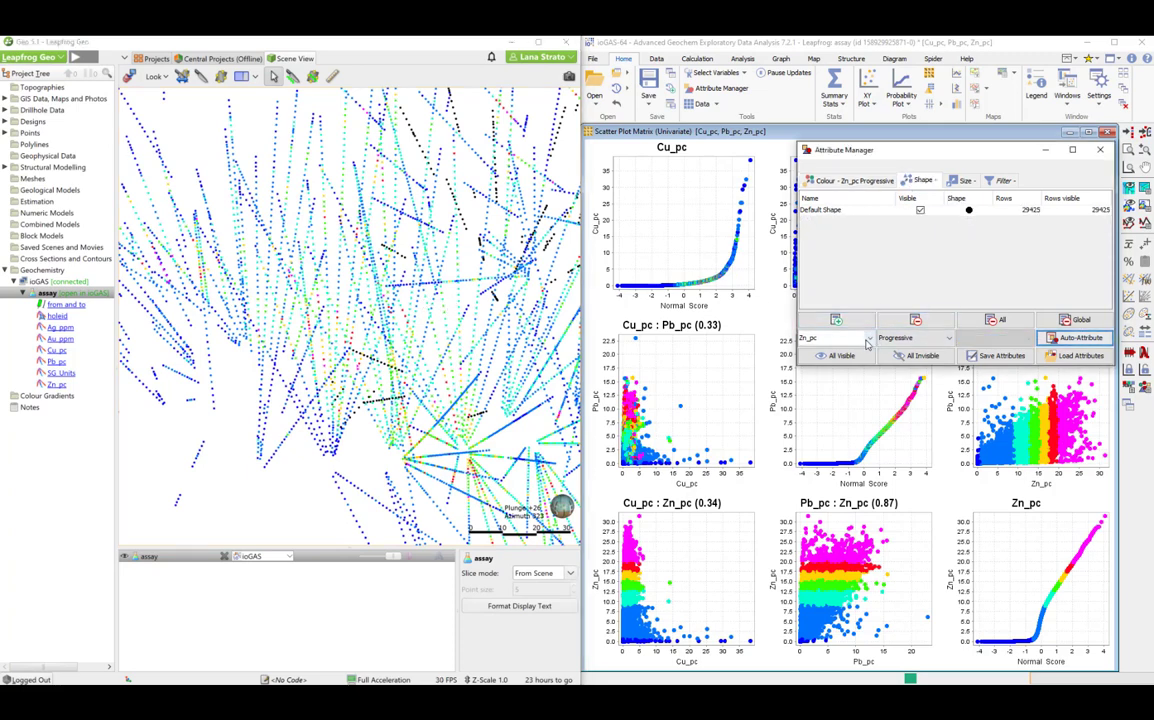
{"action": "left_click", "coordinate": [840, 337]}
{"action": "left_click", "coordinate": [814, 436]}
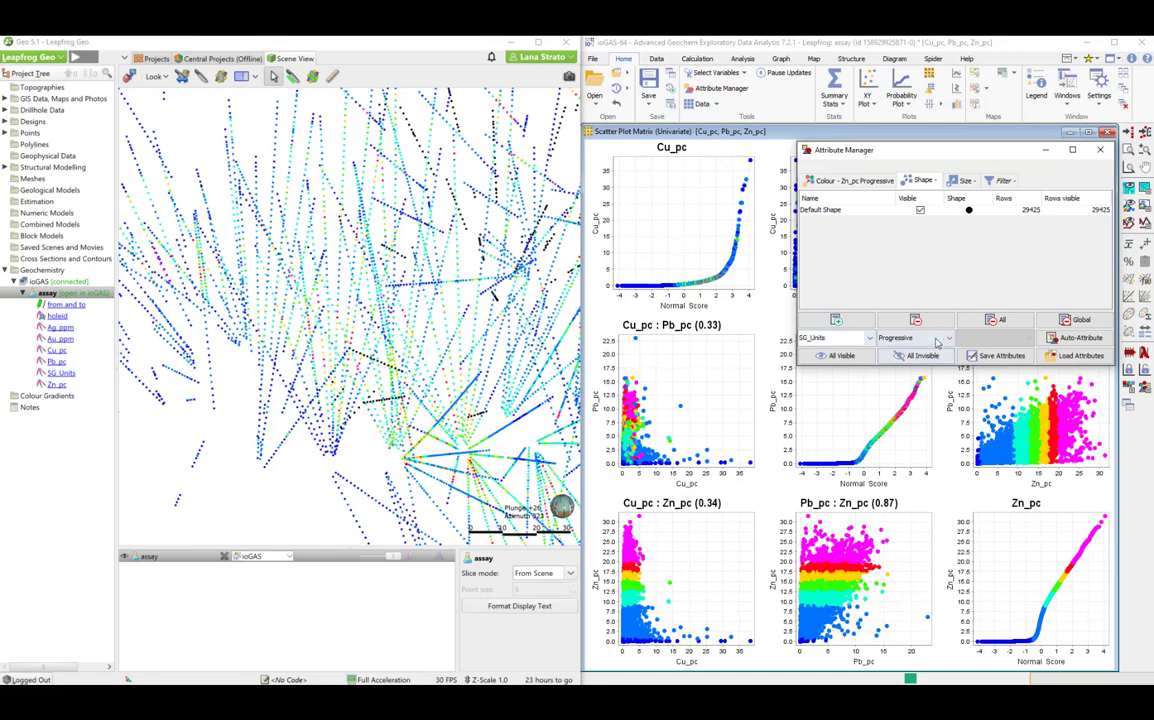
{"action": "left_click", "coordinate": [930, 338]}
{"action": "left_click", "coordinate": [929, 353]}
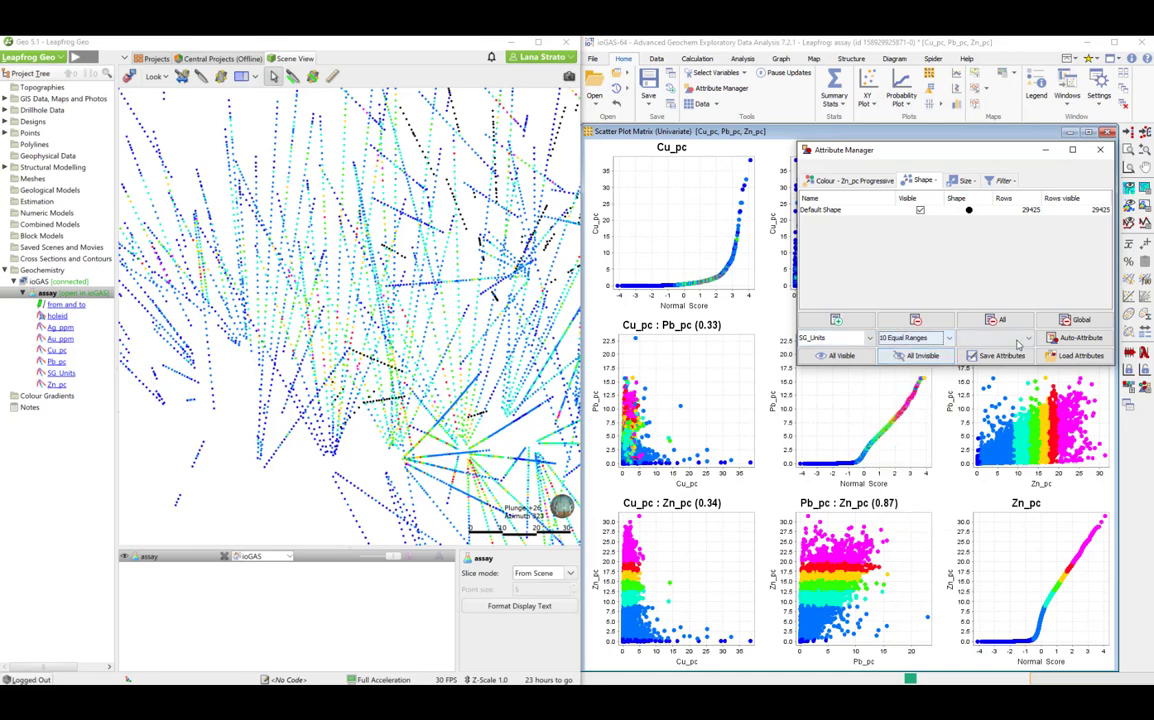
{"action": "left_click", "coordinate": [1069, 339]}
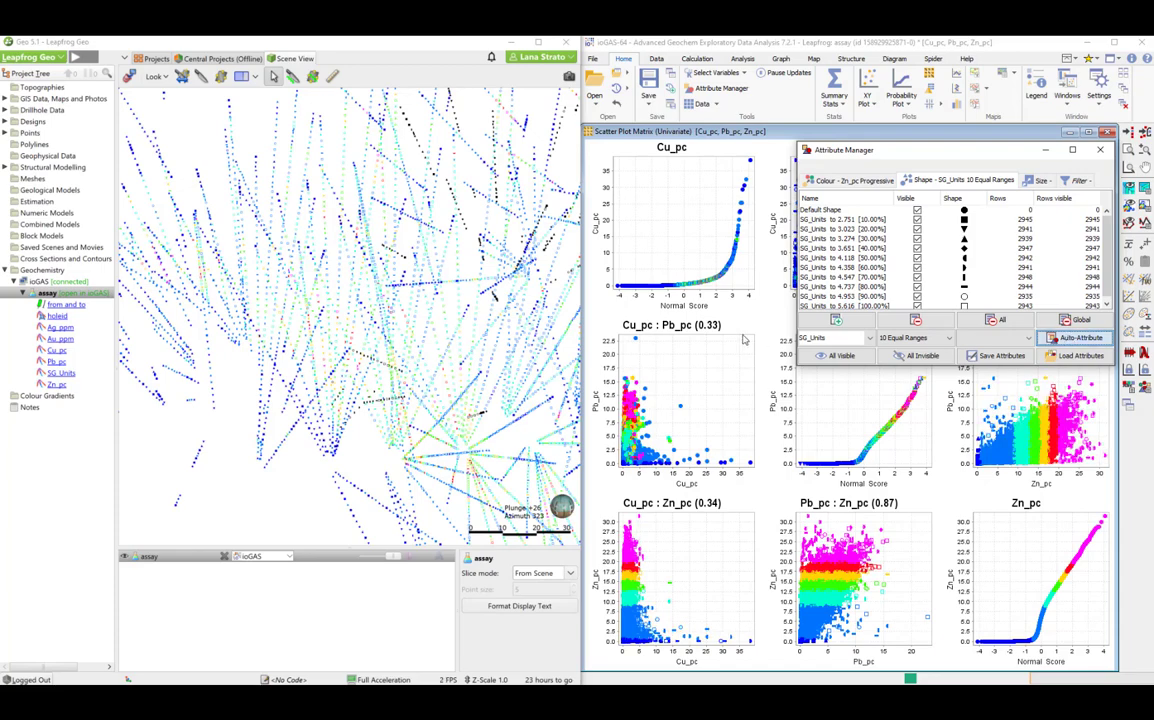
{"action": "scroll", "coordinate": [420, 345], "scroll_direction": "up", "scroll_amount": 3}
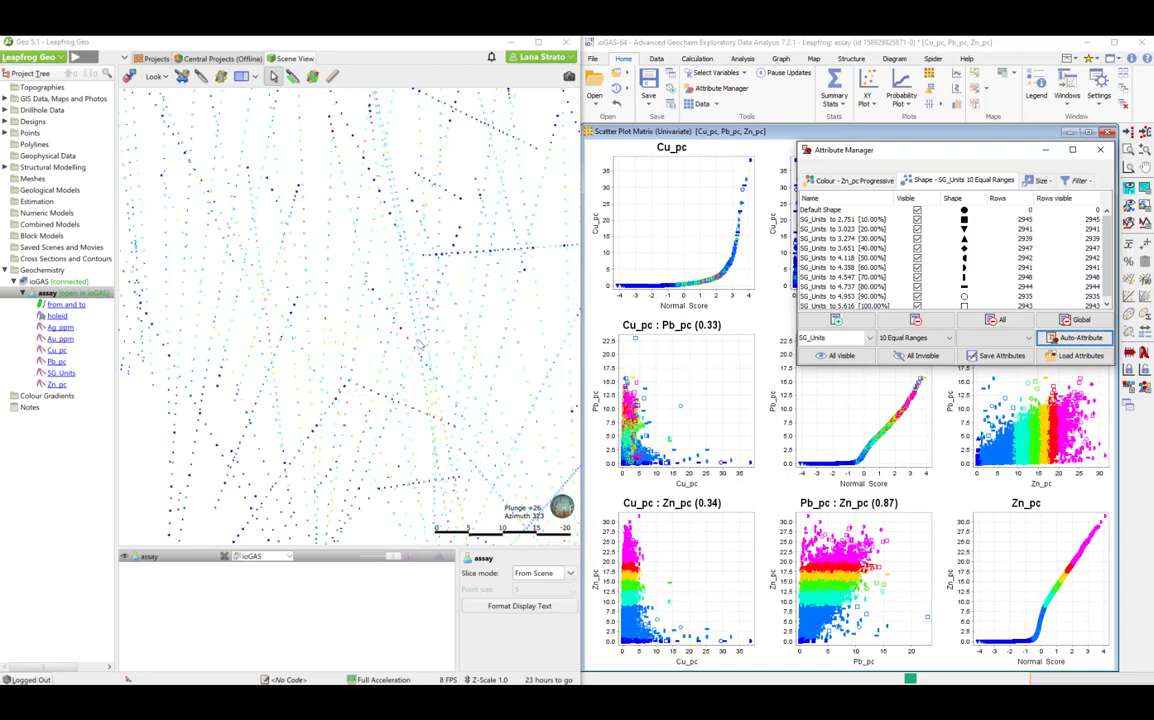
{"action": "scroll", "coordinate": [420, 345], "scroll_direction": "up", "scroll_amount": 2}
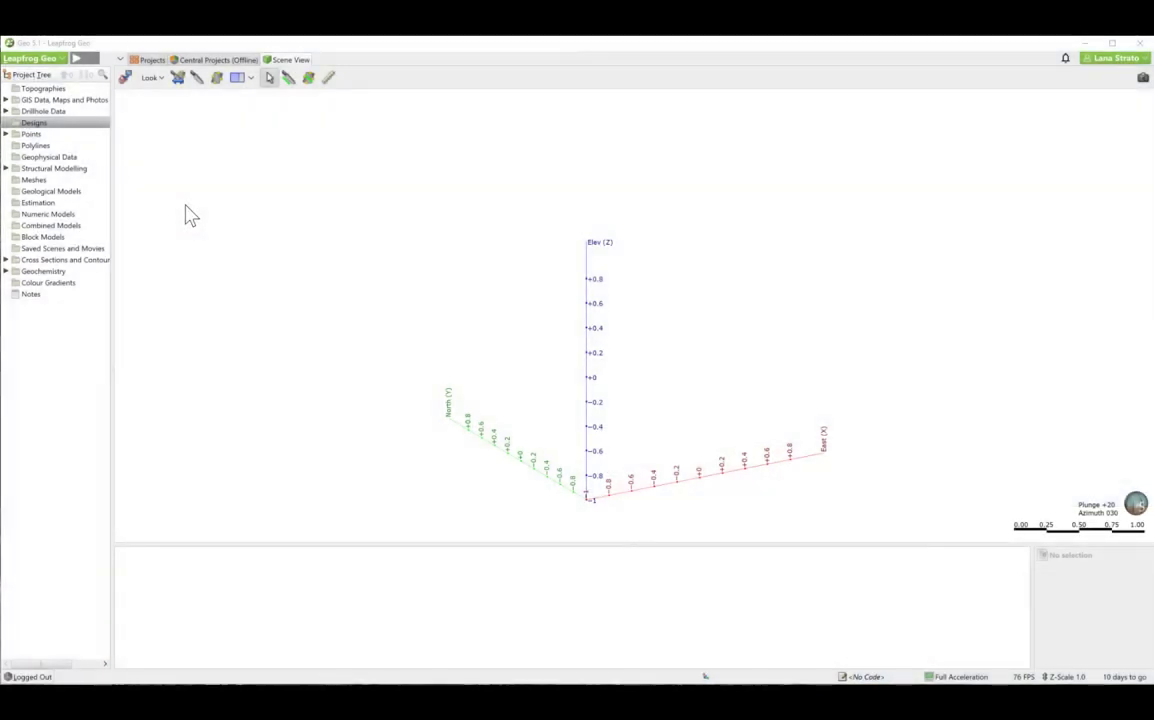
- Import LEDA_PIT1_NS_basic.dxf, LEDA_PITMAX_NS_basic.dxf and LEDA_UG_des_NS_v1.dxf from the Designs folder as designs, including all their layers
{"action": "right_click", "coordinate": [68, 124]}
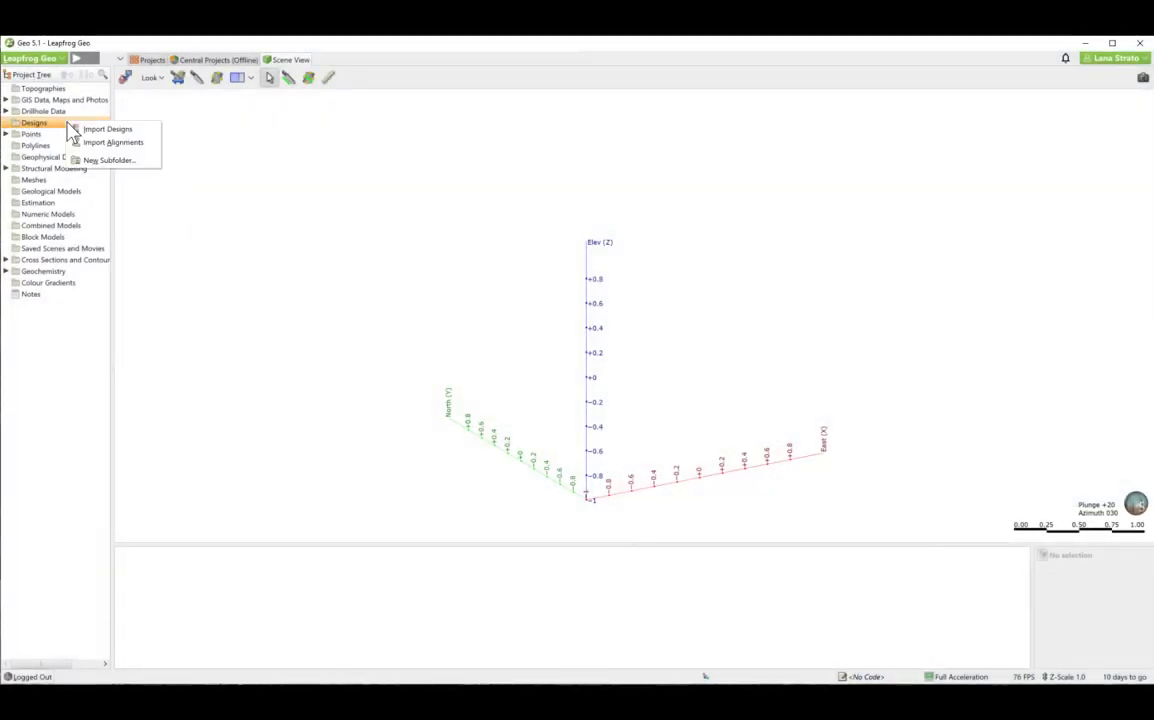
{"action": "left_click", "coordinate": [149, 131]}
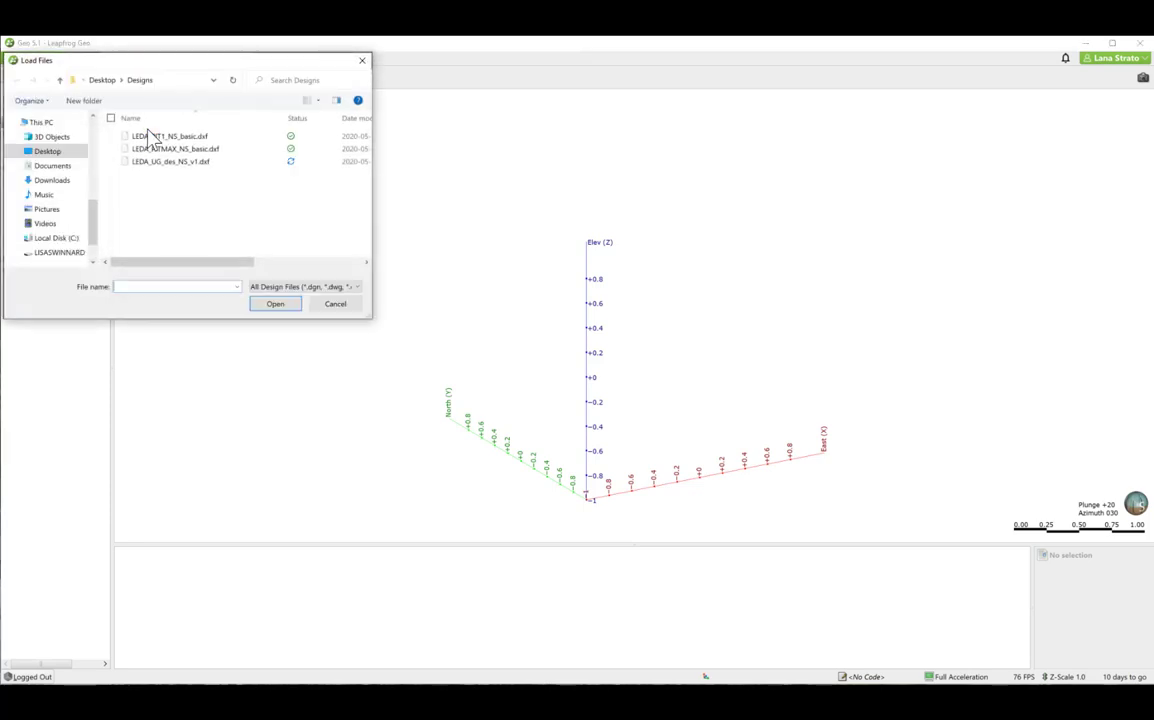
{"action": "left_click", "coordinate": [360, 288]}
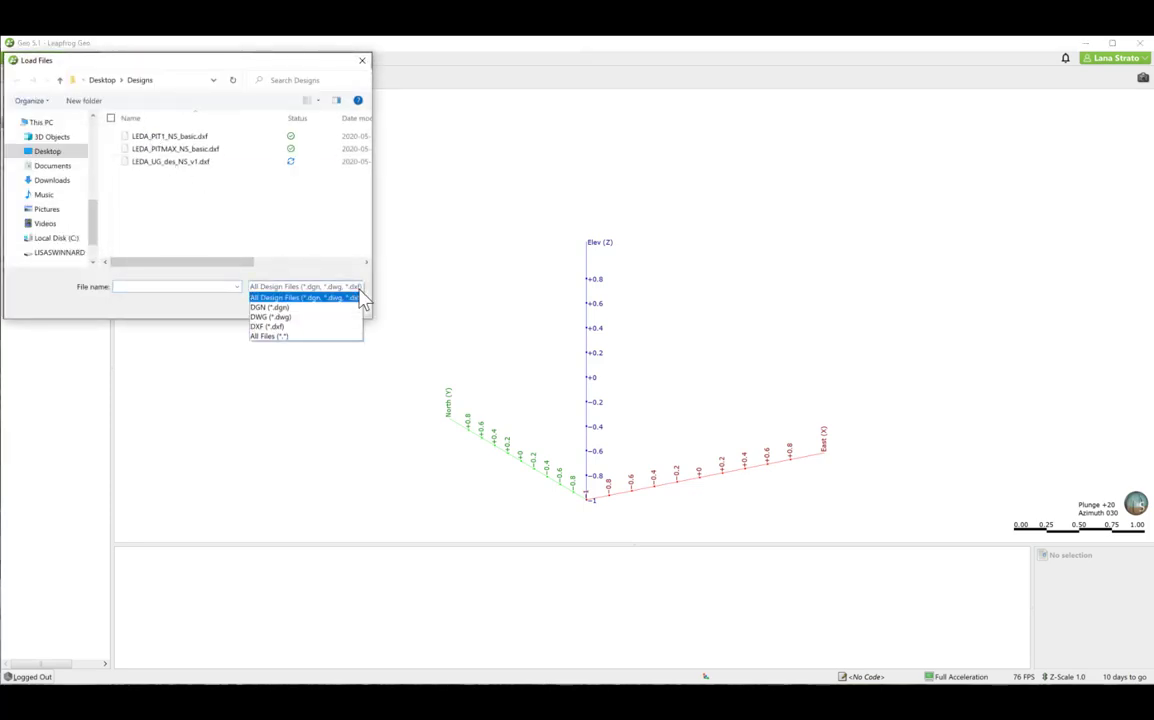
{"action": "left_click", "coordinate": [360, 297]}
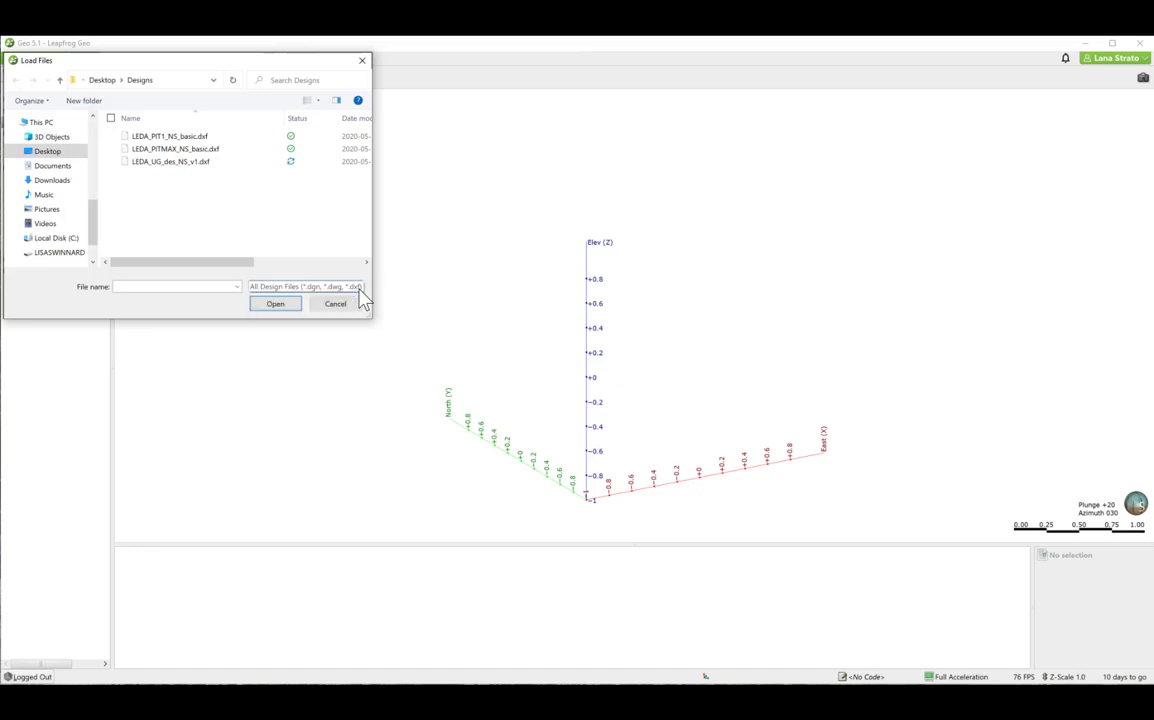
{"action": "left_click", "coordinate": [190, 137]}
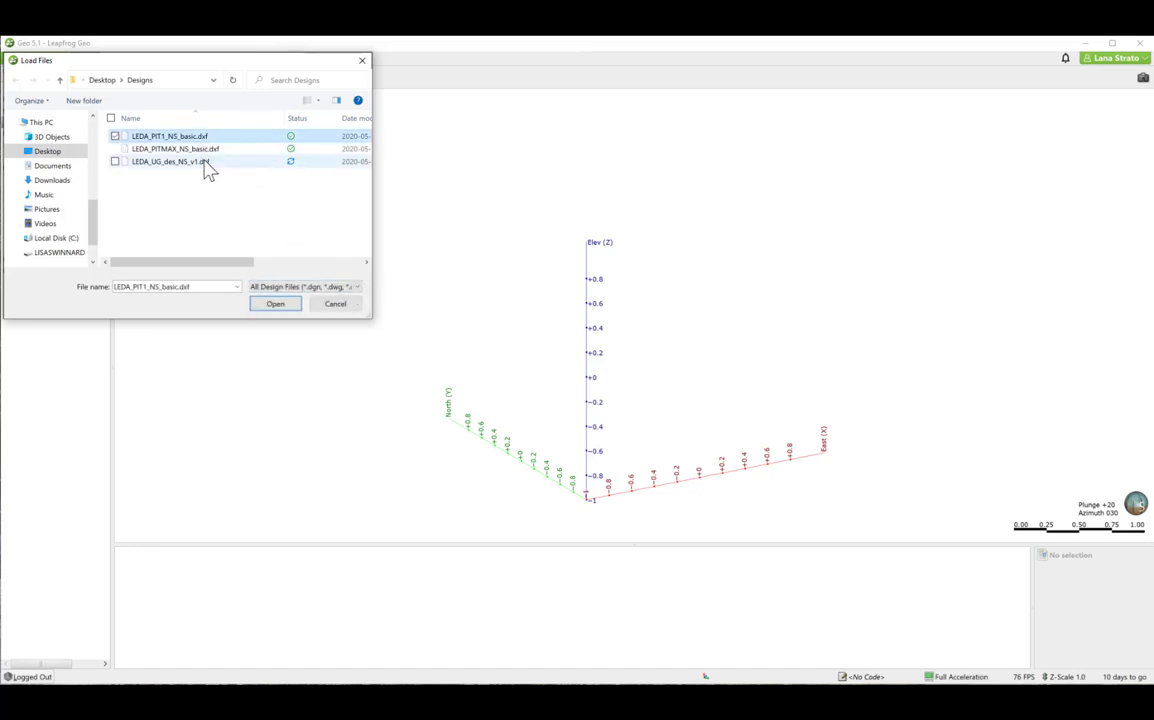
{"action": "left_click", "coordinate": [206, 162], "text": "shift"}
{"action": "left_click", "coordinate": [273, 304]}
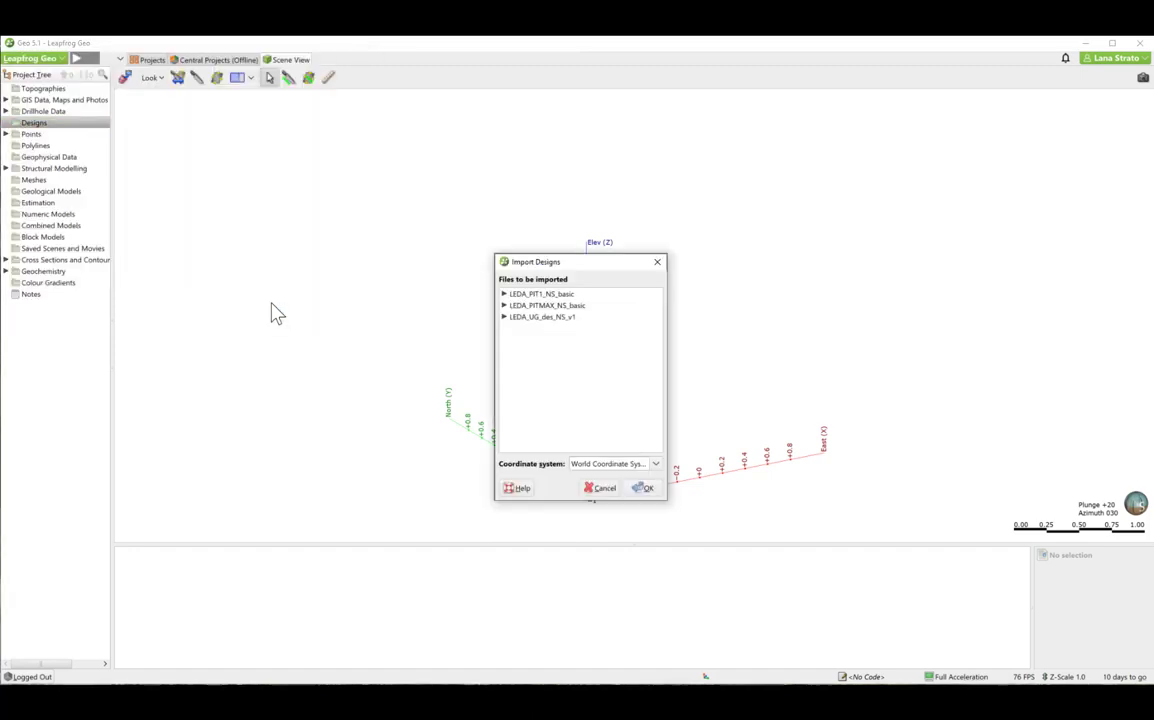
{"action": "left_click", "coordinate": [504, 294]}
{"action": "left_click", "coordinate": [504, 317]}
{"action": "left_click", "coordinate": [505, 341]}
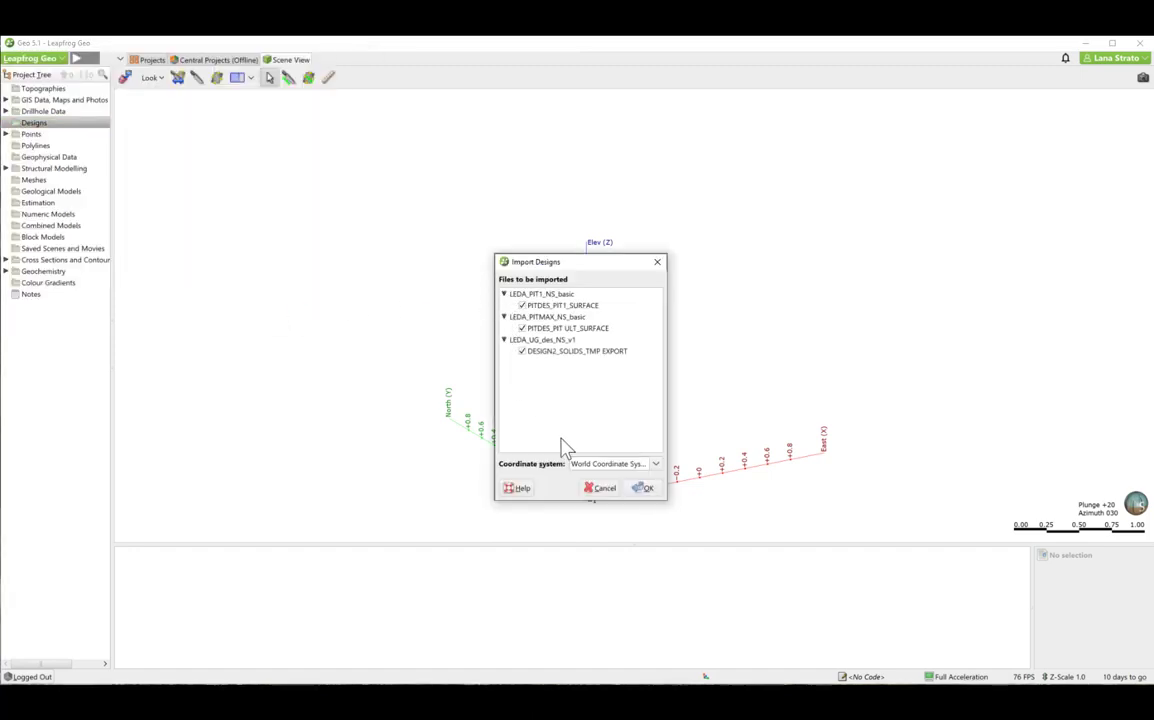
{"action": "left_click", "coordinate": [644, 488]}
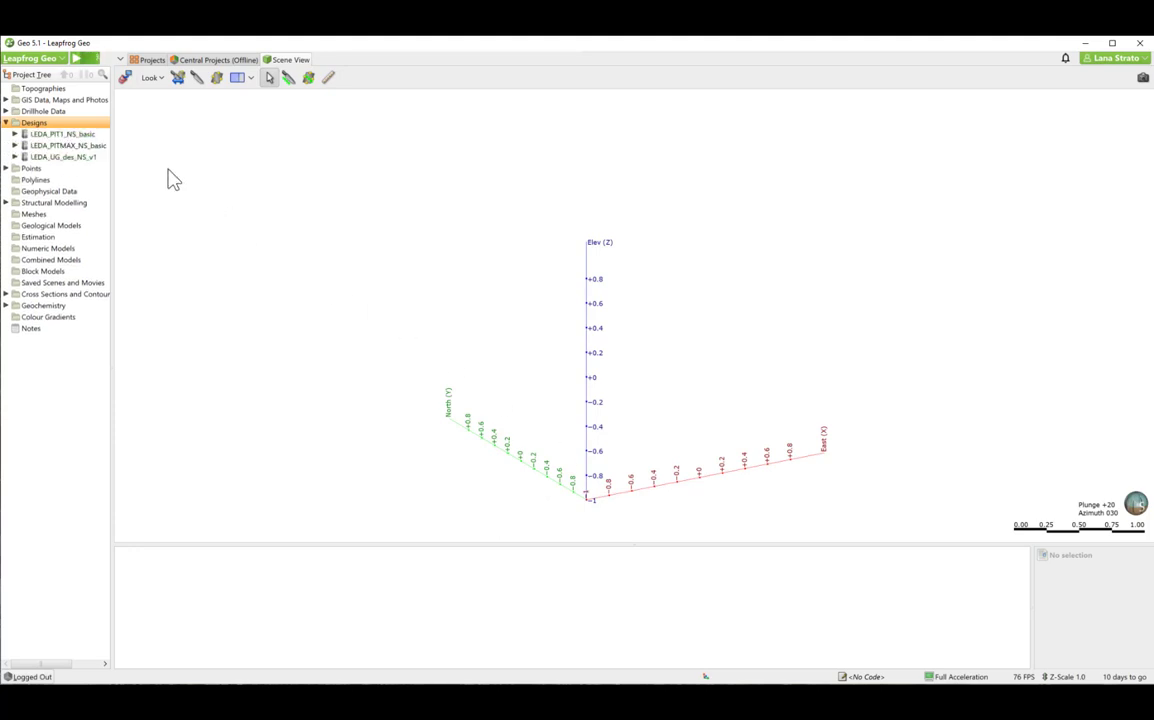
- Add the LEDA_PITMAX_NS_basic and LEDA_UG_des_NS_v1 designs to the scene
{"action": "left_click_drag", "start_coordinate": [93, 150], "coordinate": [412, 258]}
{"action": "left_click_drag", "start_coordinate": [60, 157], "coordinate": [596, 400]}
{"action": "right_click", "coordinate": [100, 146]}
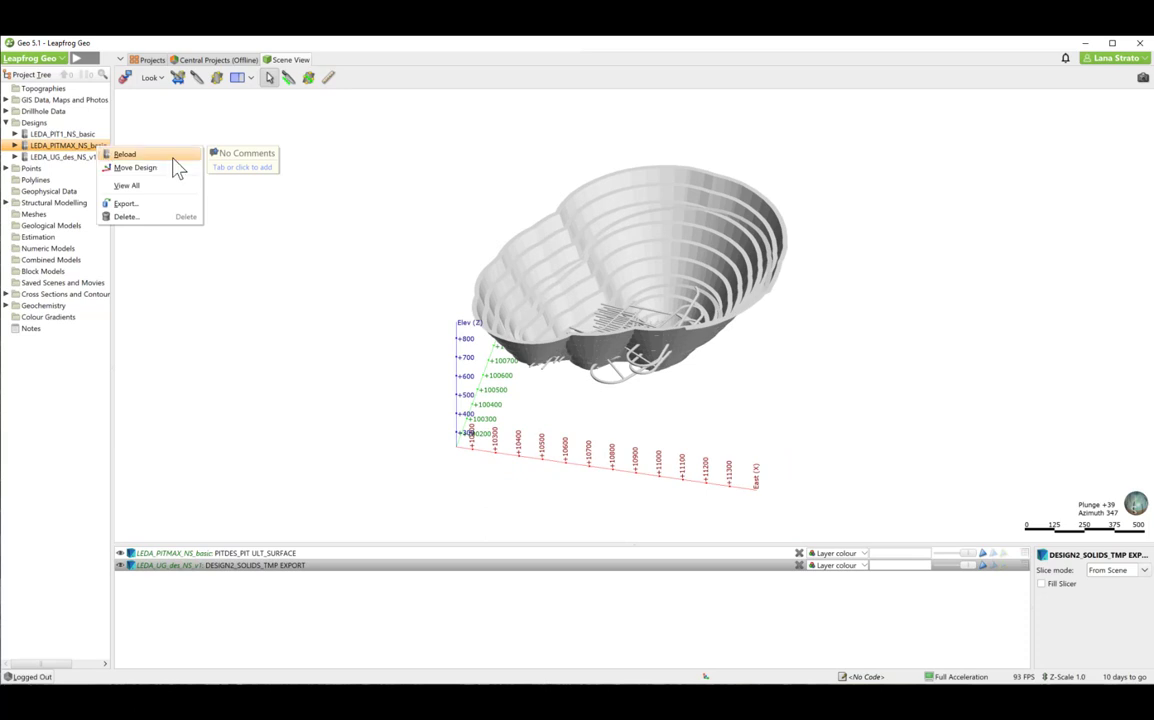
{"action": "left_click", "coordinate": [177, 168]}
{"action": "left_click_drag", "start_coordinate": [590, 315], "coordinate": [368, 301]}
{"action": "left_click", "coordinate": [406, 399]}
{"action": "right_click", "coordinate": [100, 147]}
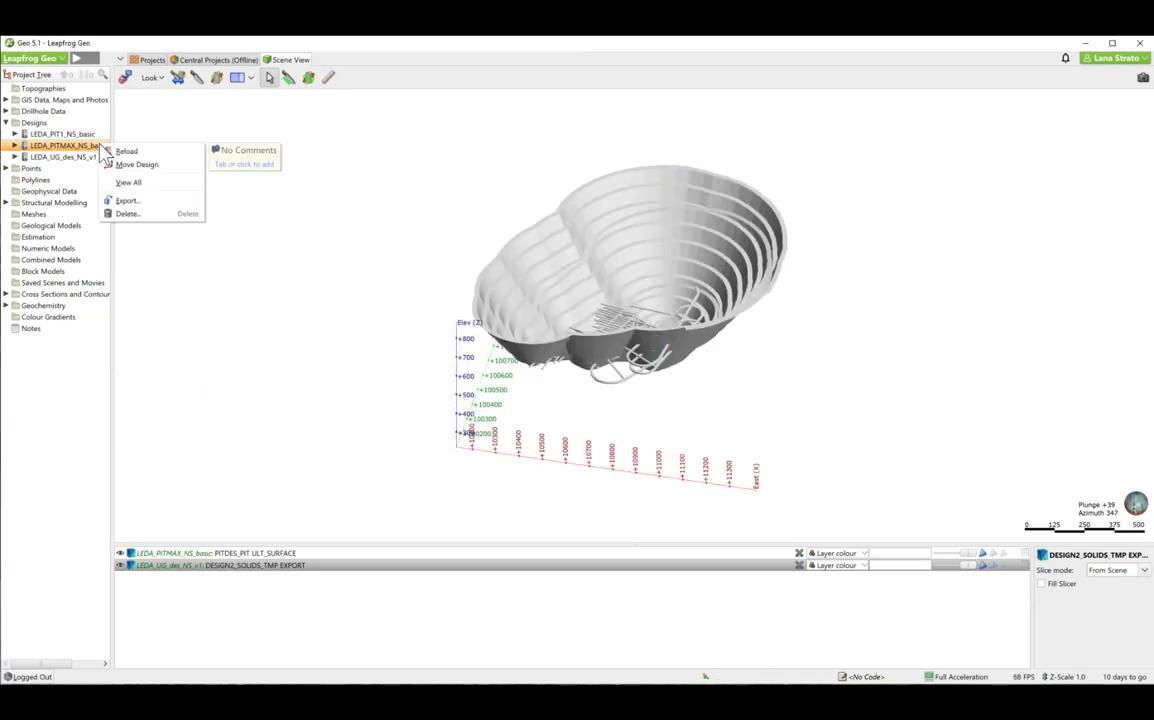
{"action": "left_click", "coordinate": [122, 151]}
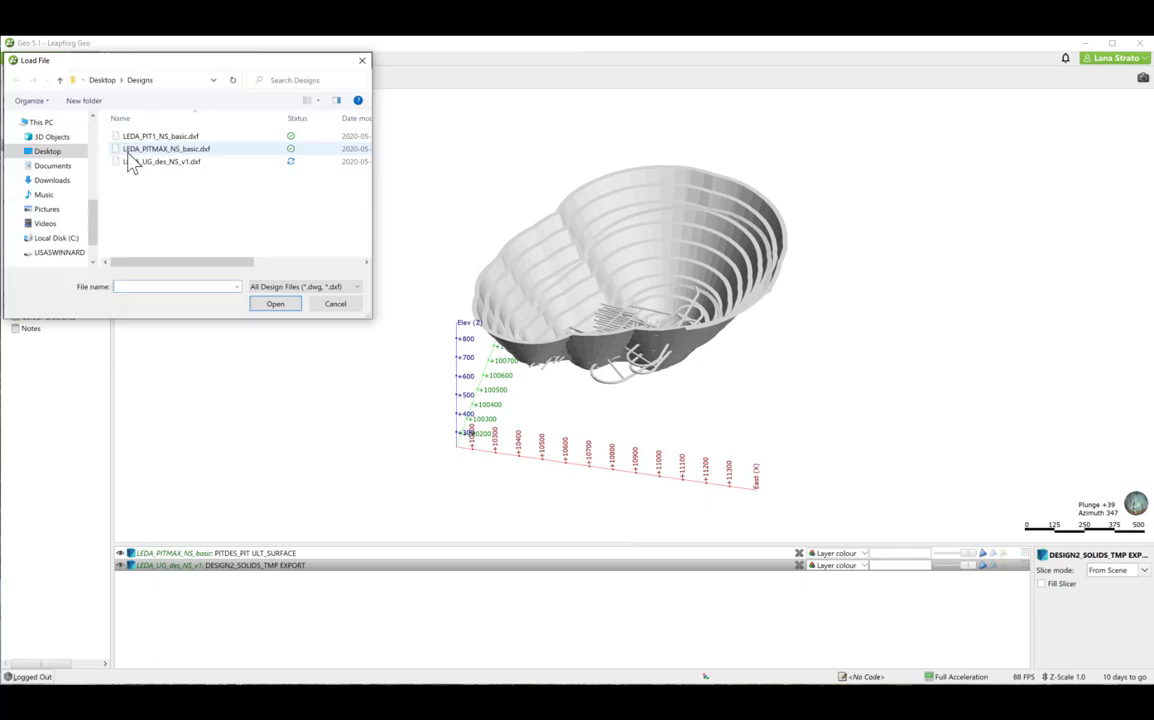
{"action": "left_click", "coordinate": [336, 305]}
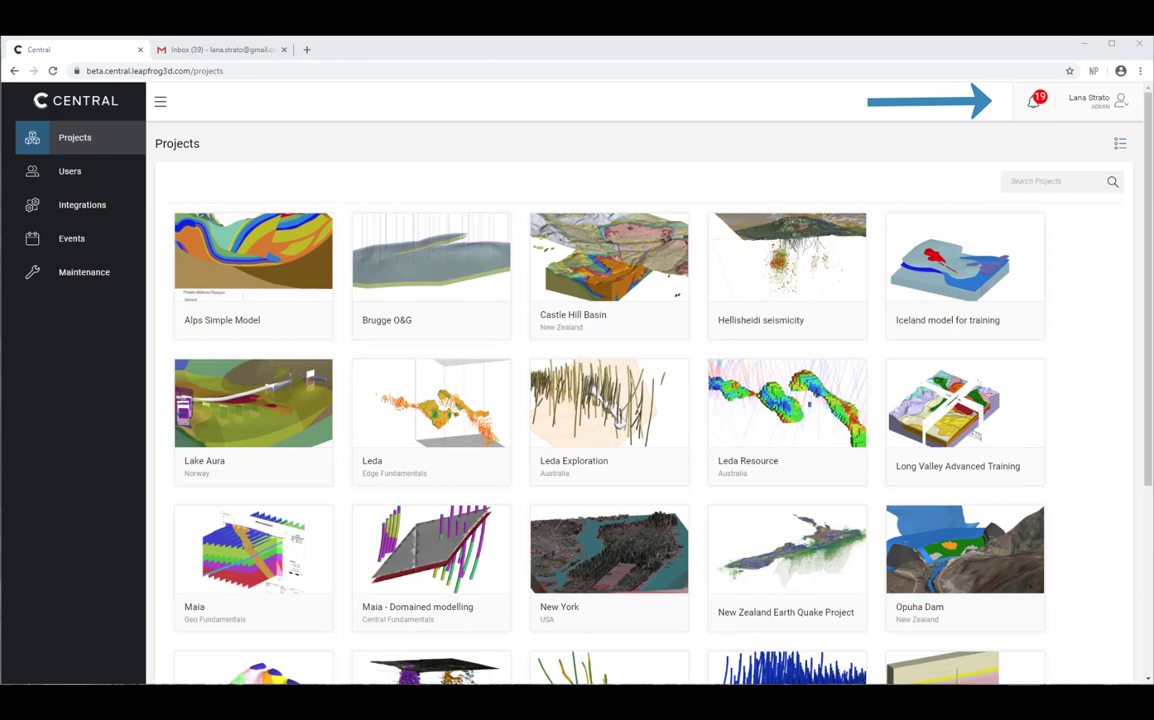
- In the Central portal, view the project from the Maia - Domained modelling revision notification, and check the Gmail inbox for Central notification e-mails
{"action": "left_click", "coordinate": [1038, 104]}
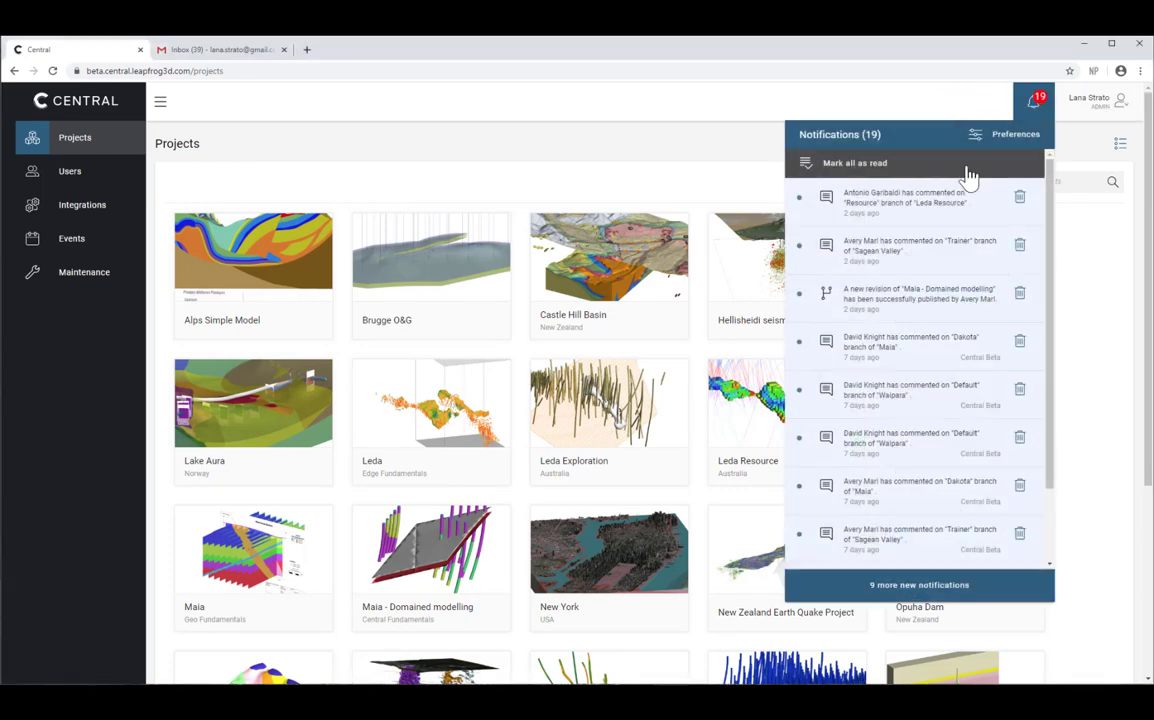
{"action": "left_click", "coordinate": [909, 300]}
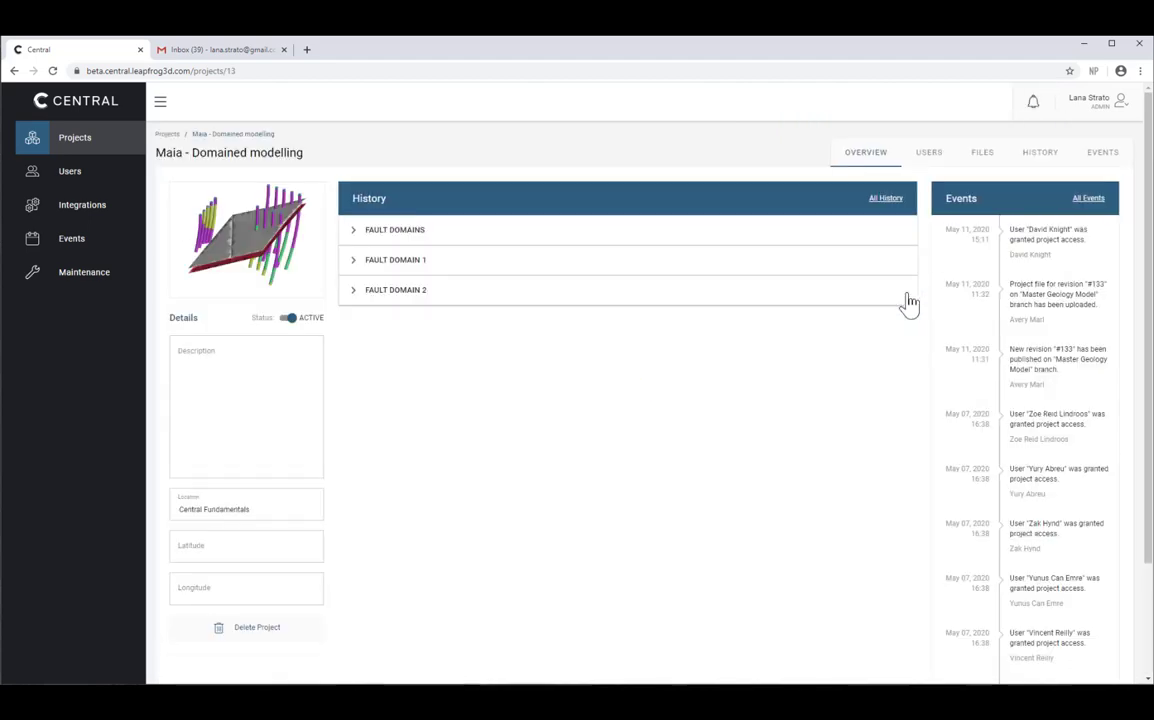
{"action": "left_click", "coordinate": [1032, 102]}
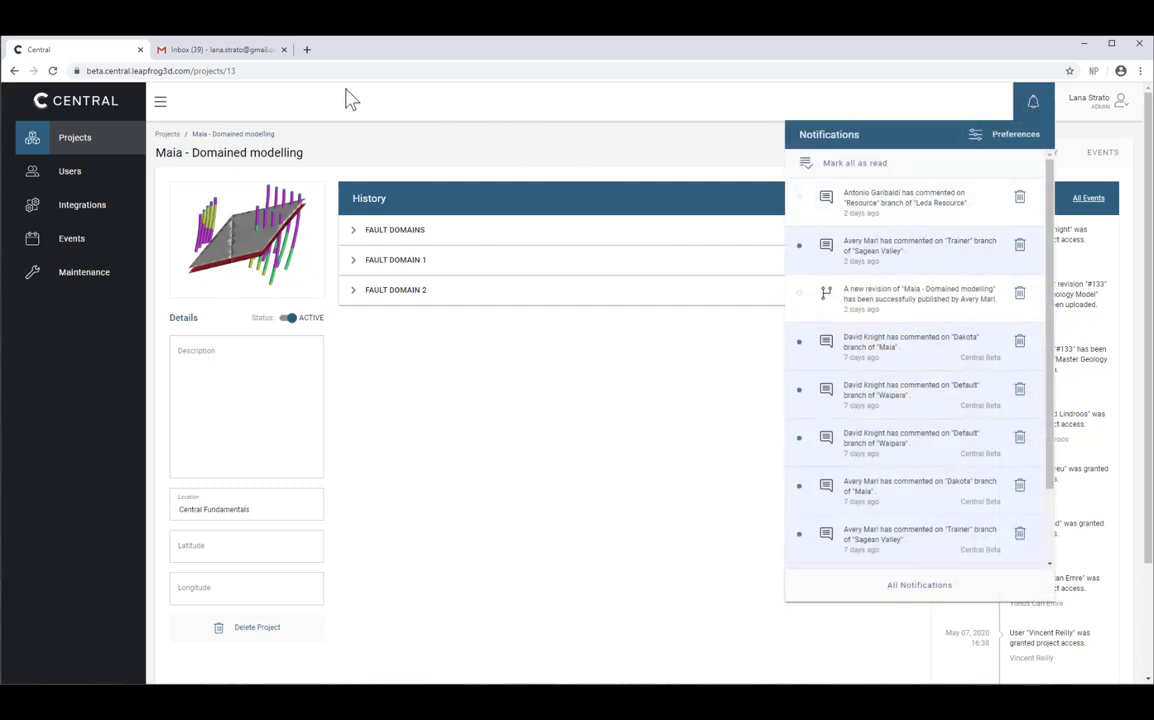
{"action": "left_click", "coordinate": [250, 50]}
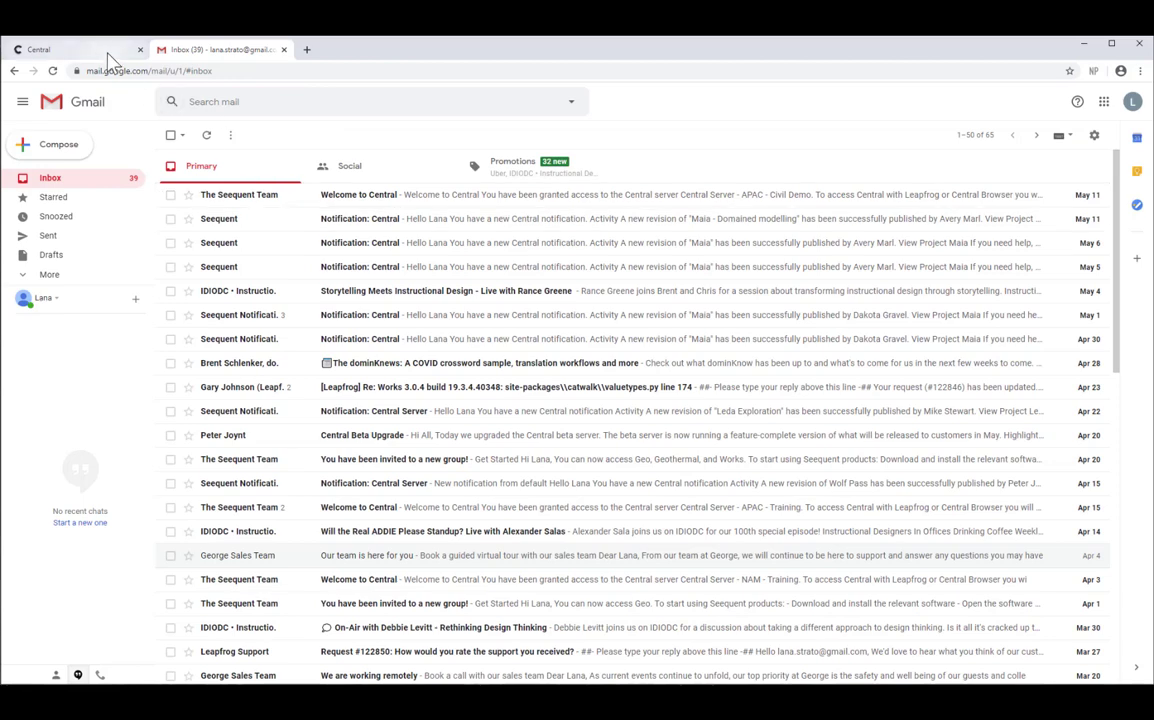
{"action": "left_click", "coordinate": [80, 50]}
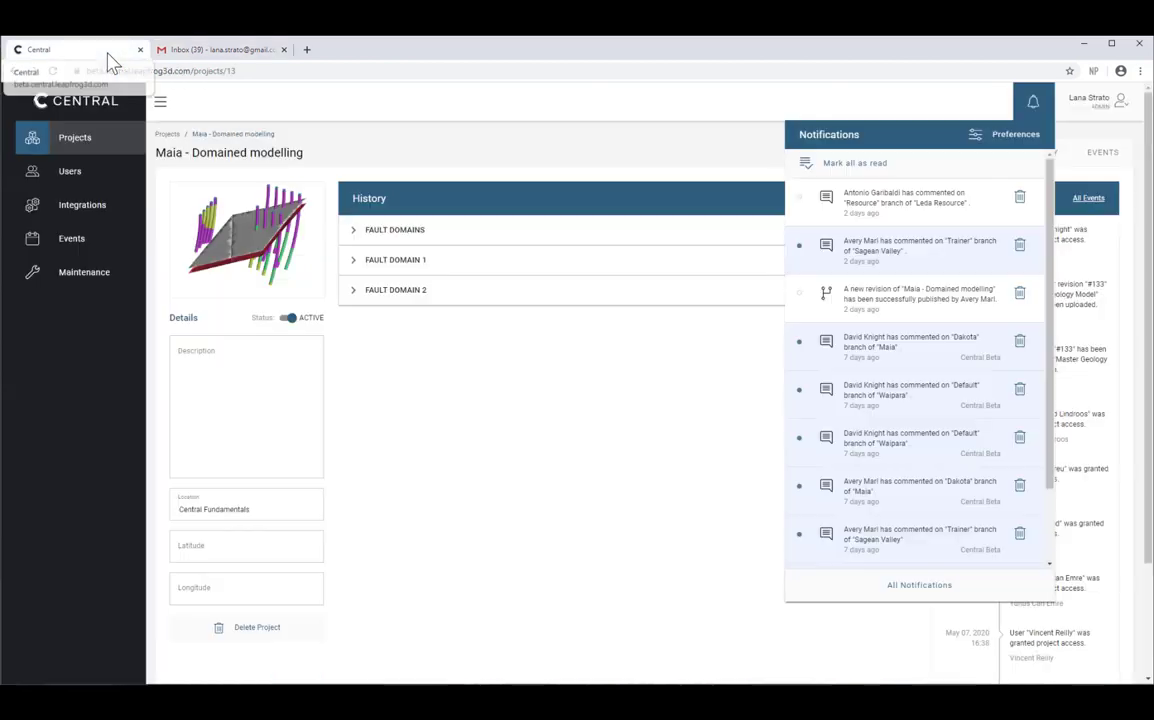
- In the notification preferences, stop following the Wolf Pass, Sigma Lamaque Mine and Castle Hill Basin projects
{"action": "left_click", "coordinate": [978, 141]}
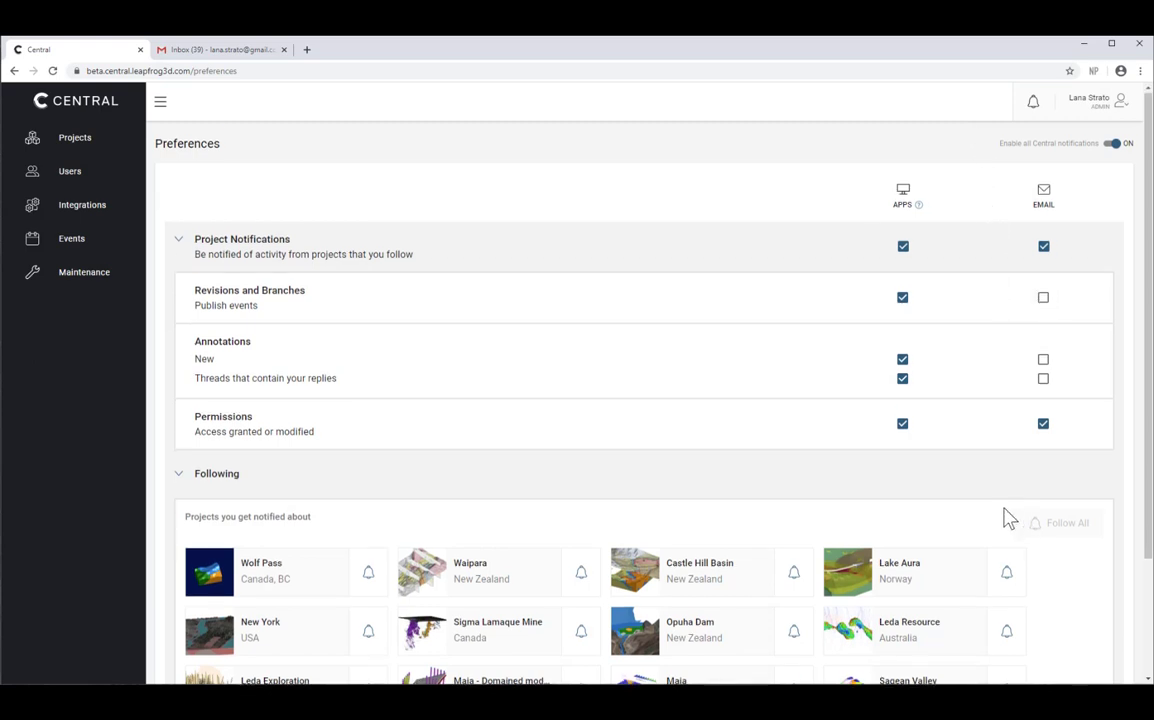
{"action": "scroll", "coordinate": [1010, 520], "scroll_direction": "down", "scroll_amount": 1}
{"action": "left_click", "coordinate": [369, 457]}
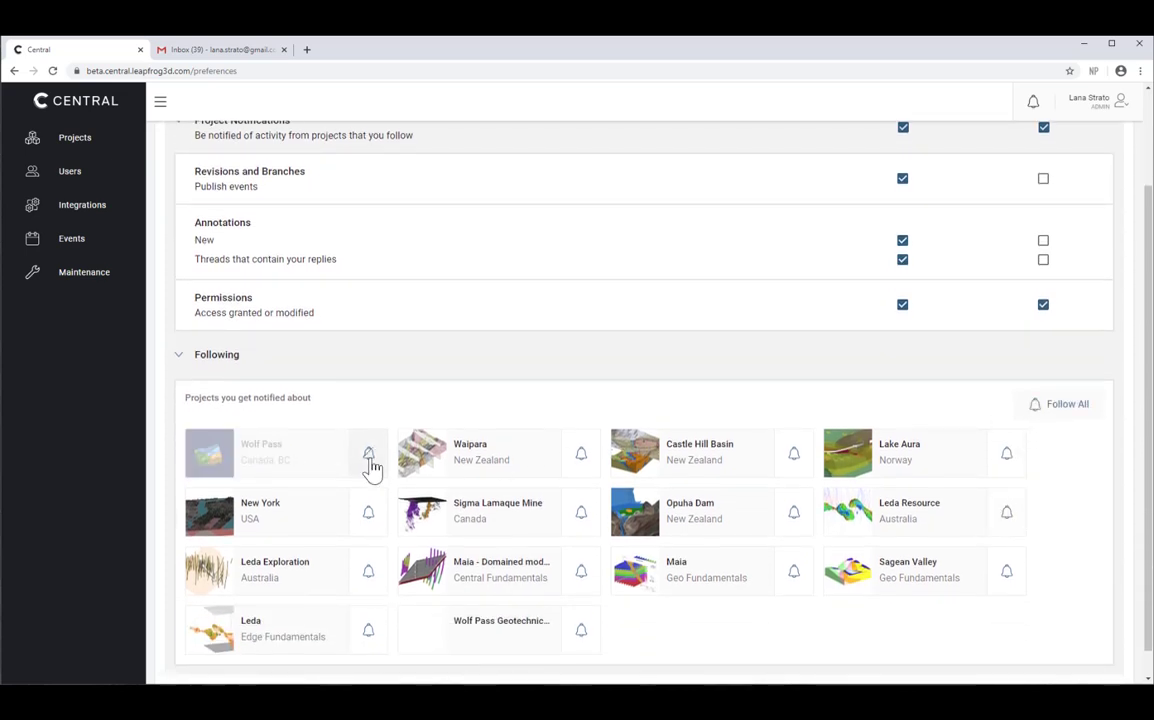
{"action": "left_click", "coordinate": [582, 514]}
{"action": "left_click", "coordinate": [794, 456]}
{"action": "scroll", "coordinate": [796, 465], "scroll_direction": "up", "scroll_amount": 1}
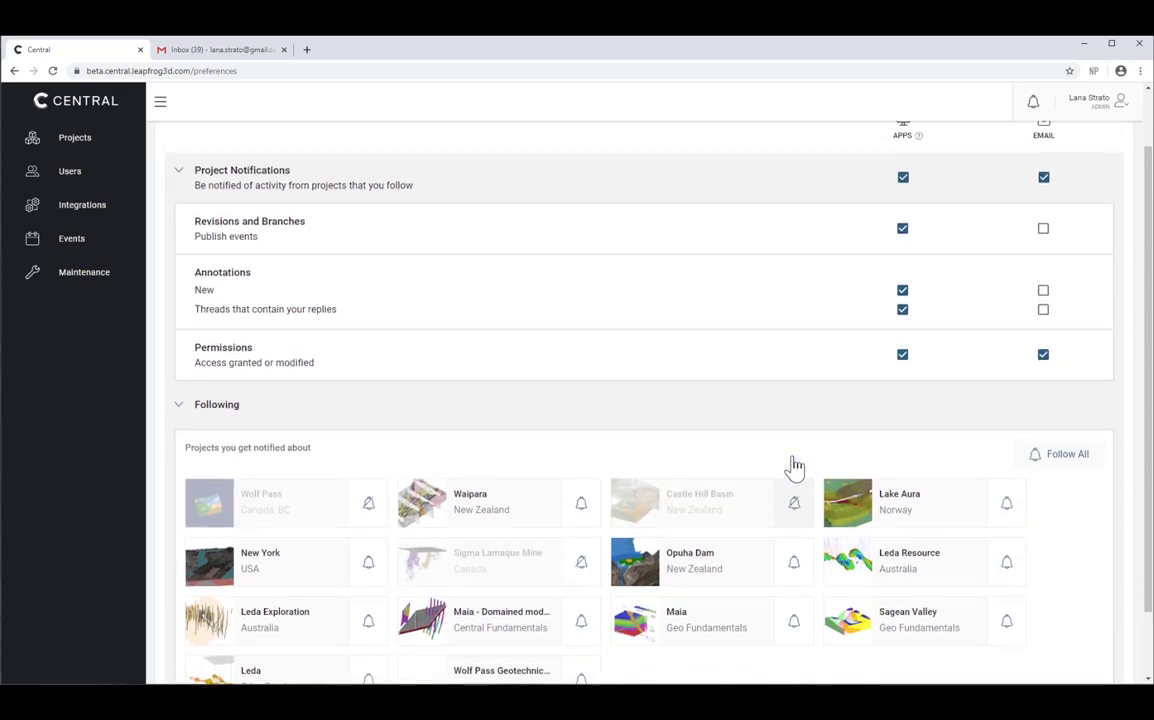
- Upload the Designs folder from the desktop to the files of the Leda Resource project
{"action": "left_click", "coordinate": [85, 145]}
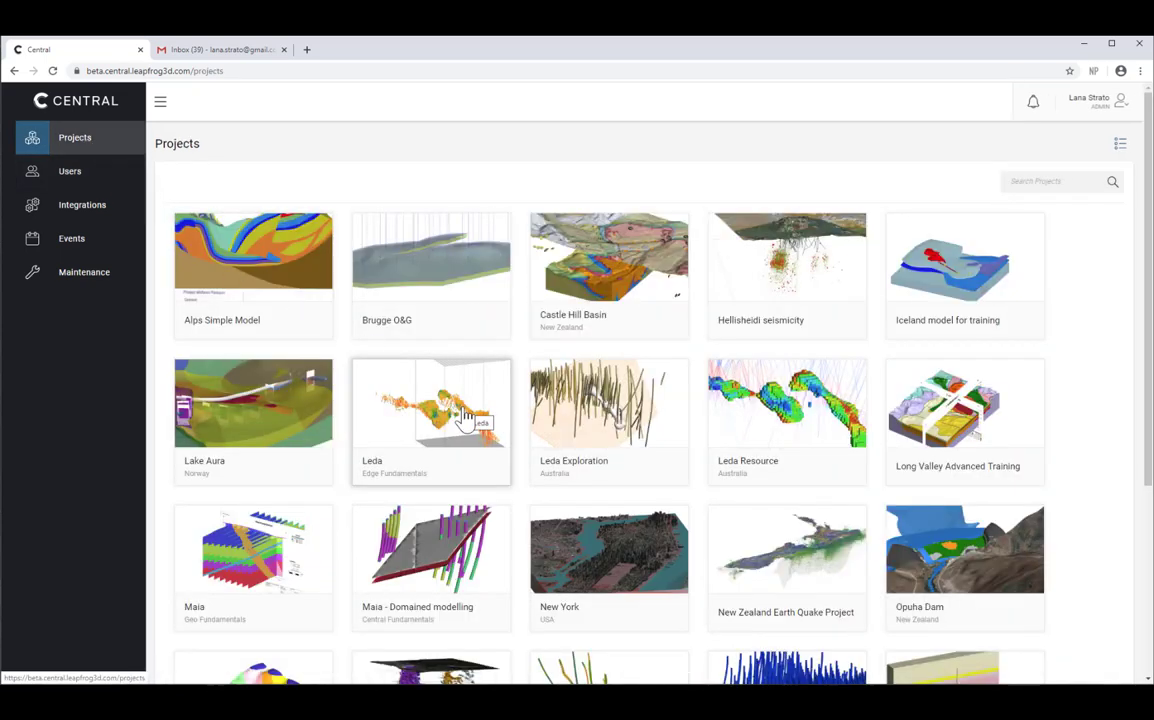
{"action": "left_click", "coordinate": [731, 419]}
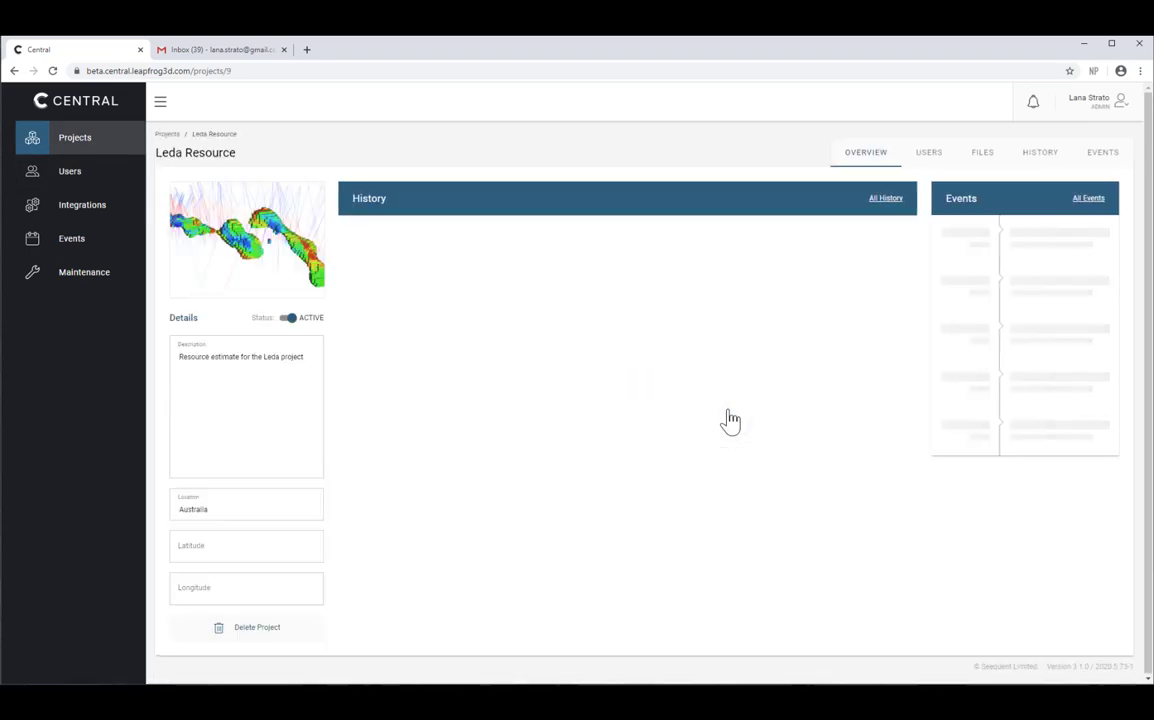
{"action": "left_click", "coordinate": [981, 160]}
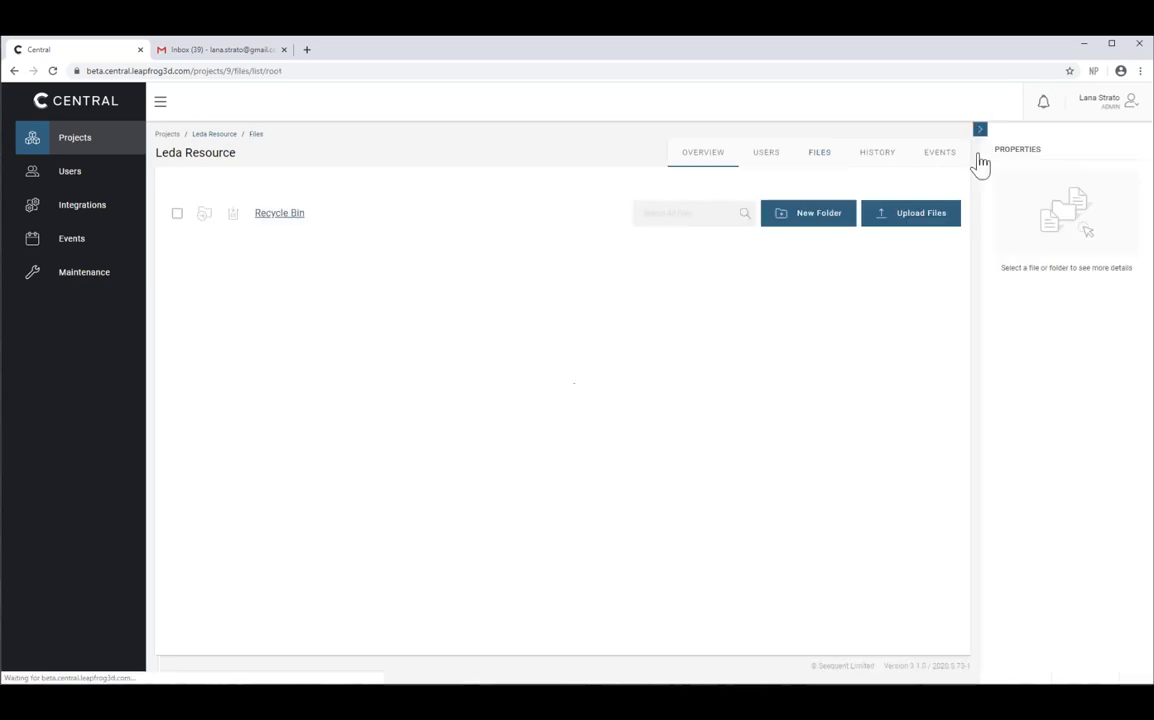
{"action": "key", "text": "alt+Tab"}
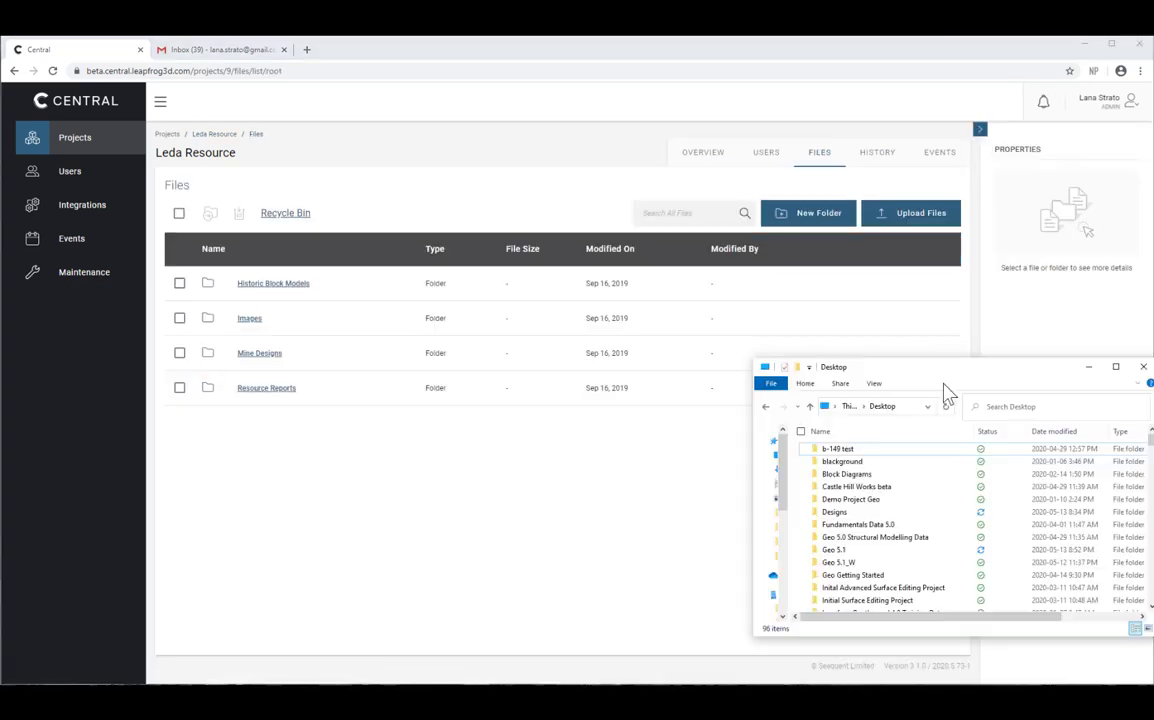
{"action": "left_click_drag", "start_coordinate": [818, 513], "coordinate": [530, 504]}
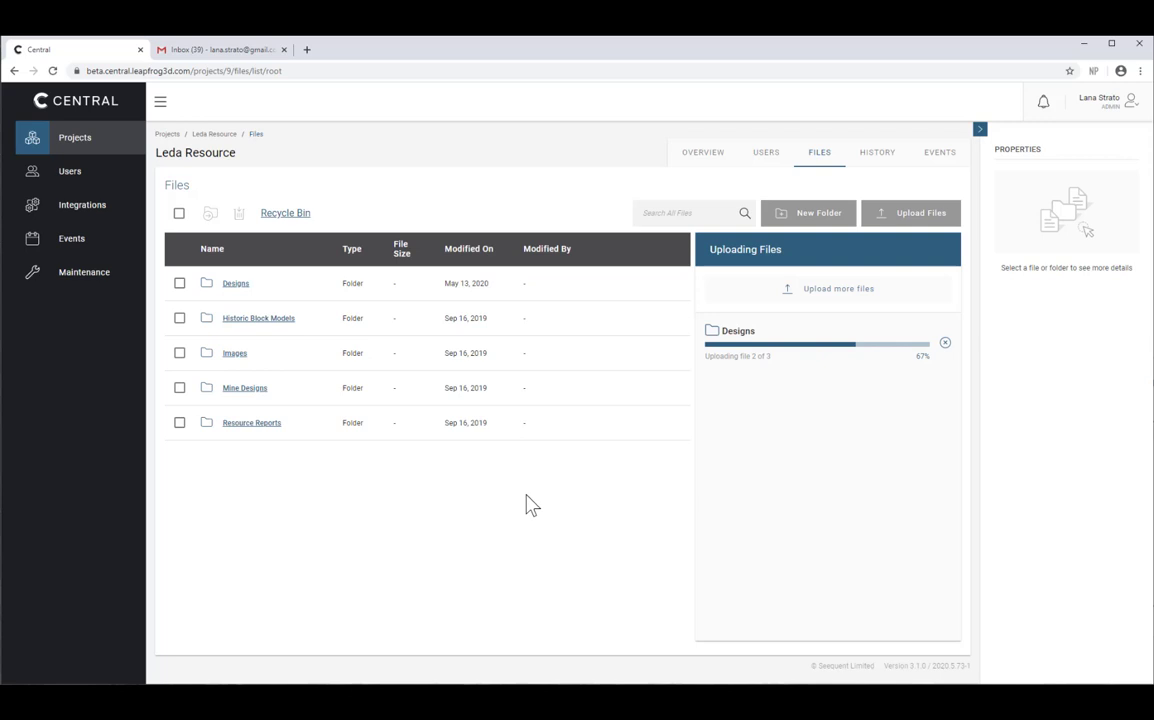
- Move LEDA_PIT1_NS_basic.dxf from the project's Designs folder to the recycle bin
{"action": "left_click", "coordinate": [236, 283]}
{"action": "left_click", "coordinate": [180, 284]}
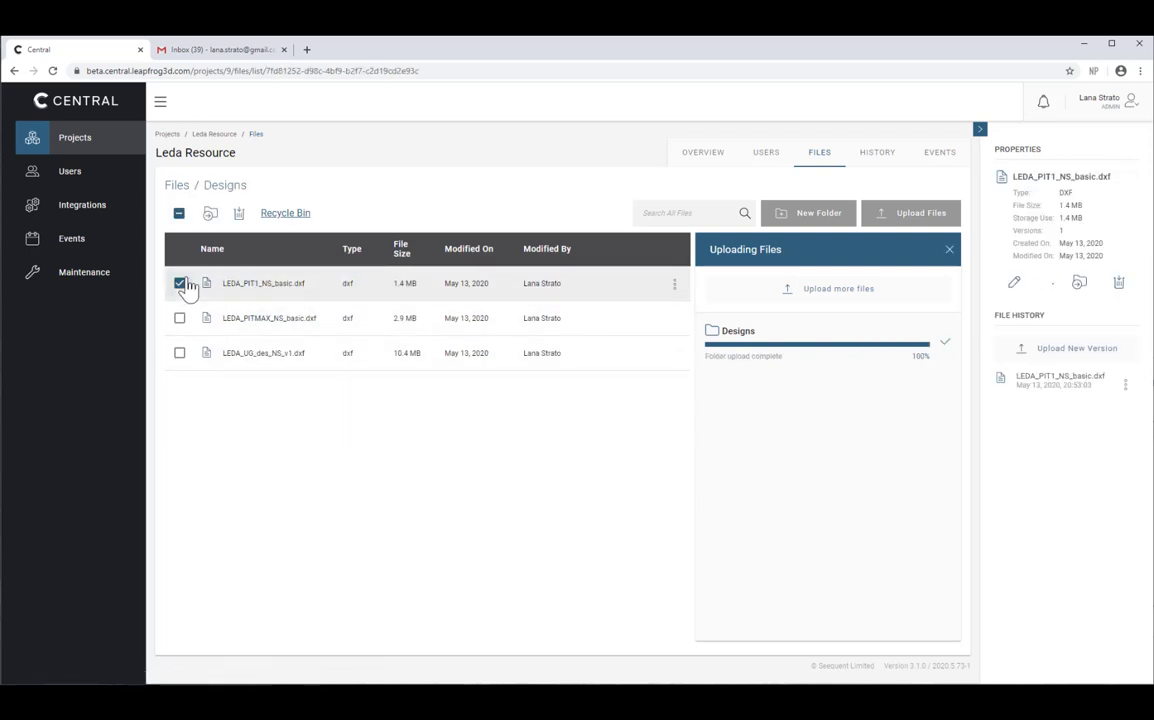
{"action": "left_click", "coordinate": [239, 215]}
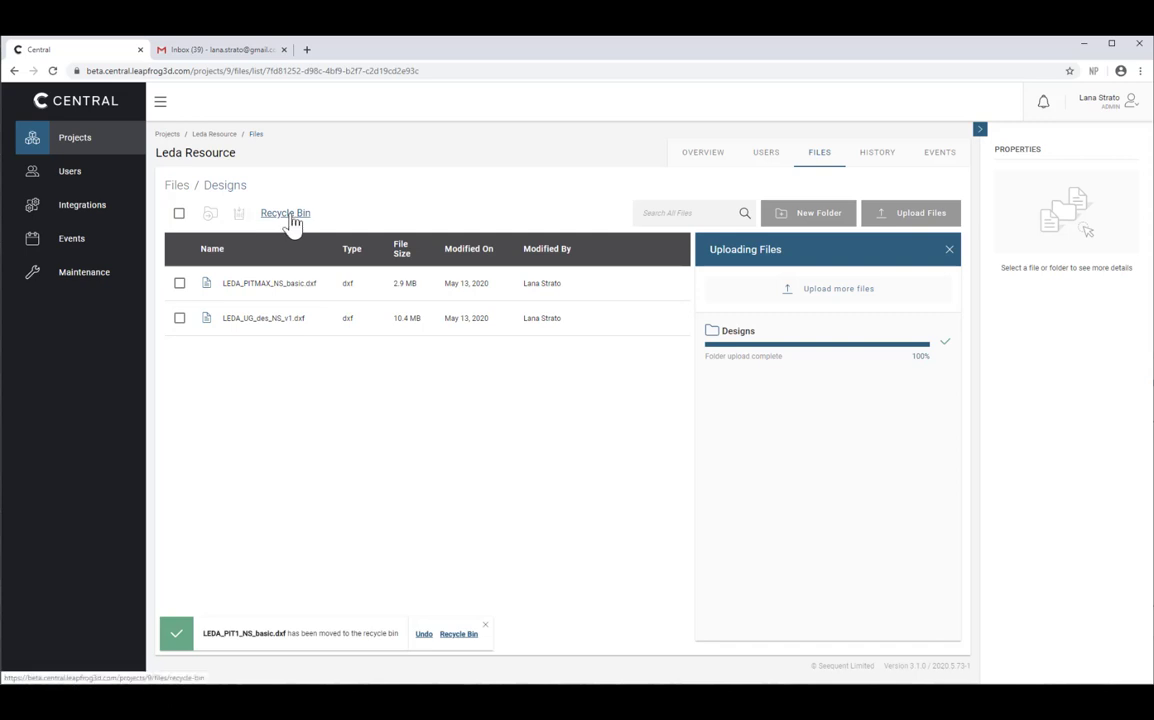
- Restore LEDA_PIT1_NS_basic.dxf from the recycle bin and reopen the Designs folder
{"action": "left_click", "coordinate": [286, 215]}
{"action": "left_click", "coordinate": [180, 285]}
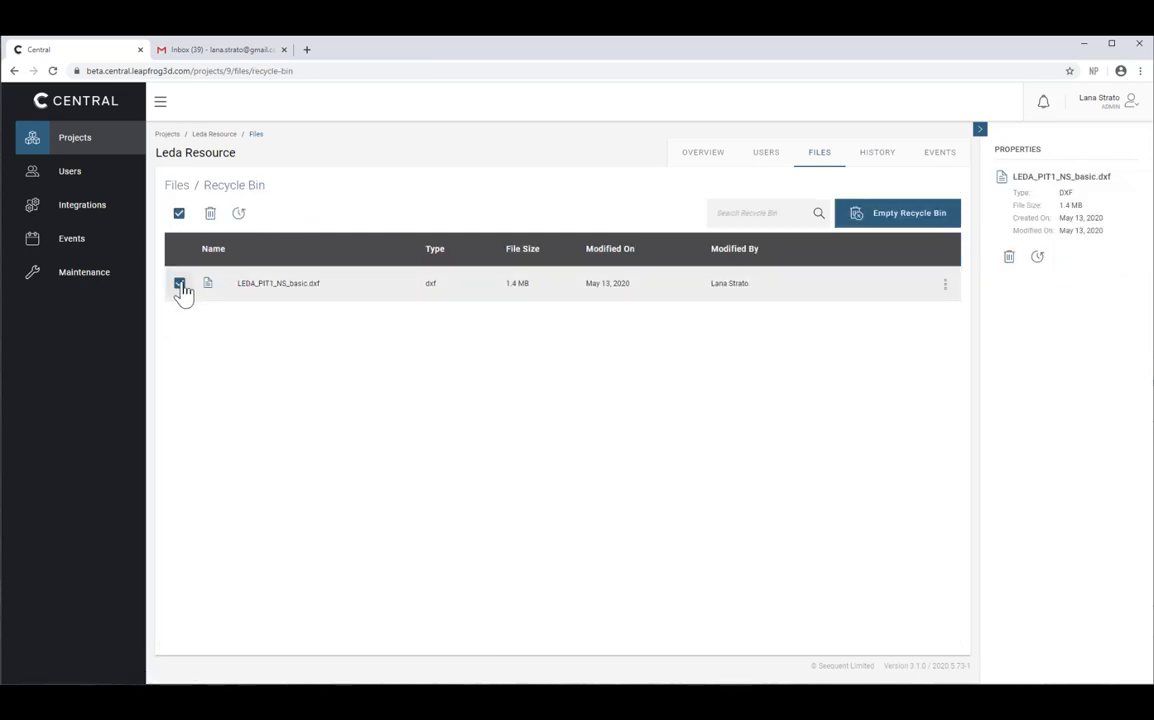
{"action": "left_click", "coordinate": [239, 214]}
{"action": "left_click", "coordinate": [176, 185]}
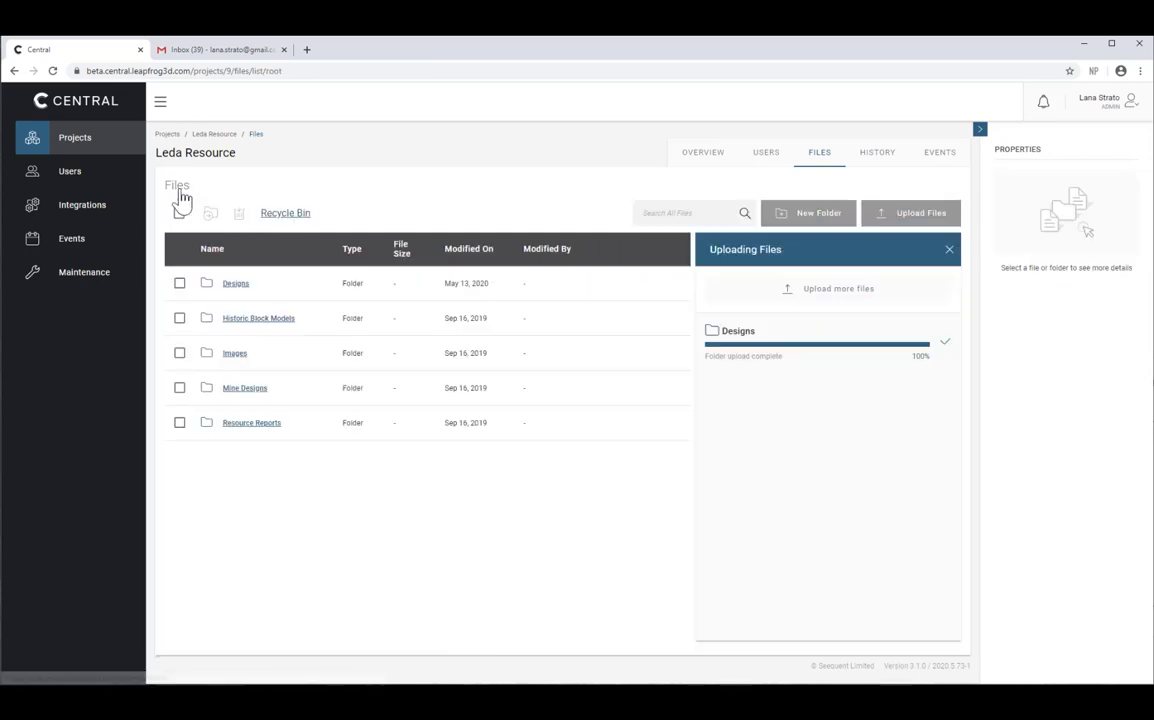
{"action": "left_click", "coordinate": [235, 284]}
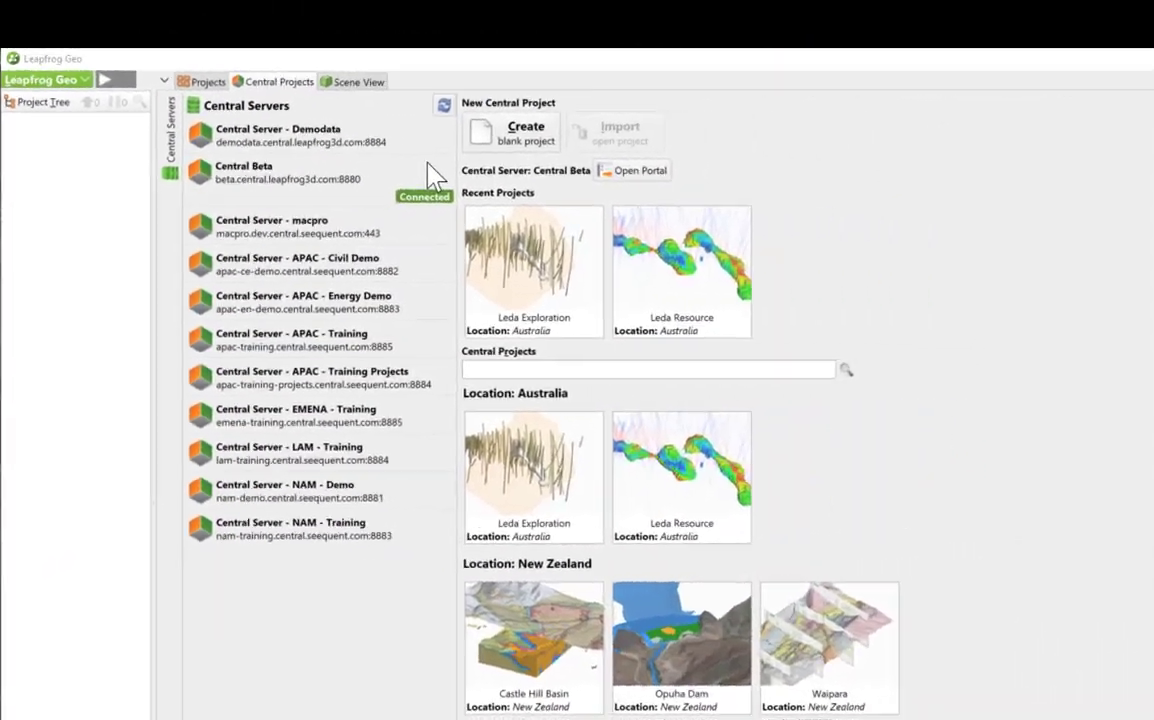
- In Leapfrog Geo, refresh the Central servers and projects while connected to Central Beta
{"action": "left_click", "coordinate": [444, 107]}
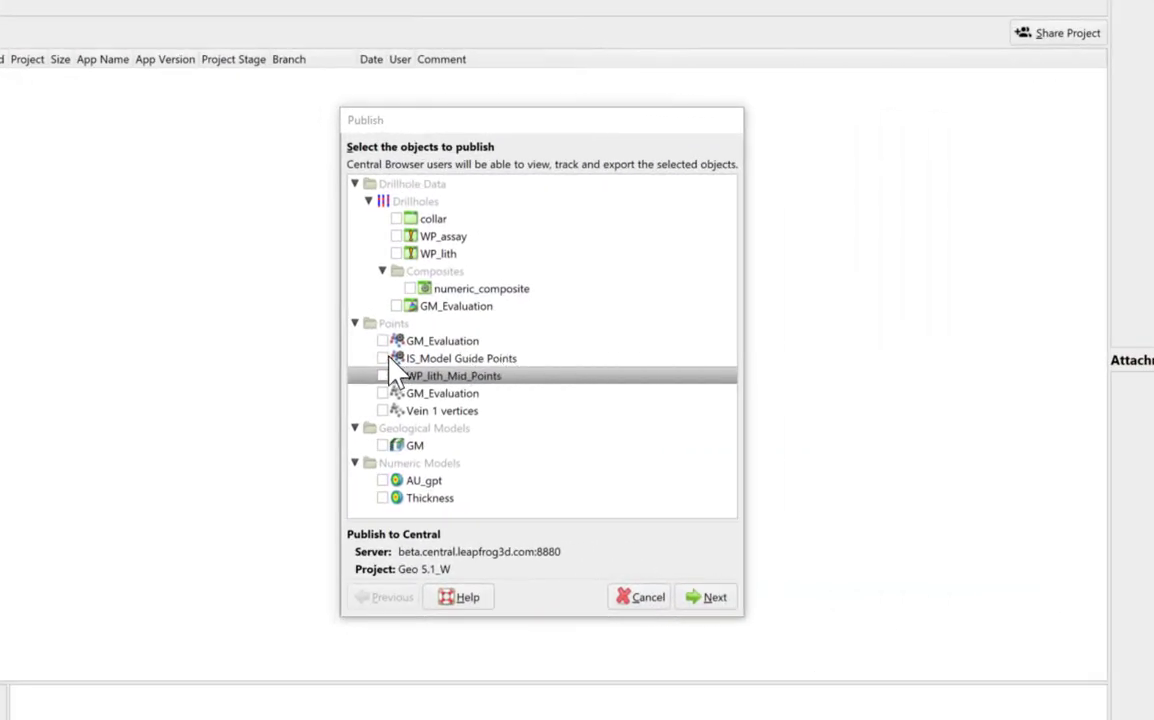
- Include the IS_Model Guide Points and WP_lith_Mid_Points objects in the publish to the Geo 5.1_W Central project
{"action": "left_click", "coordinate": [382, 358]}
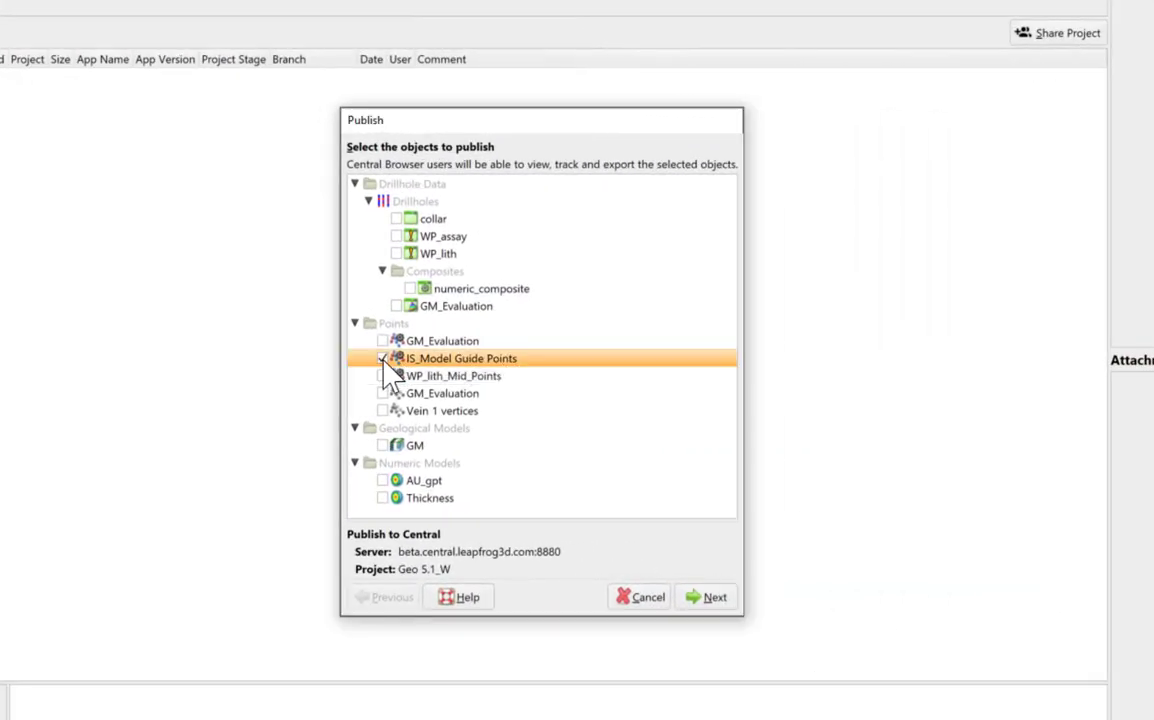
{"action": "left_click", "coordinate": [383, 375]}
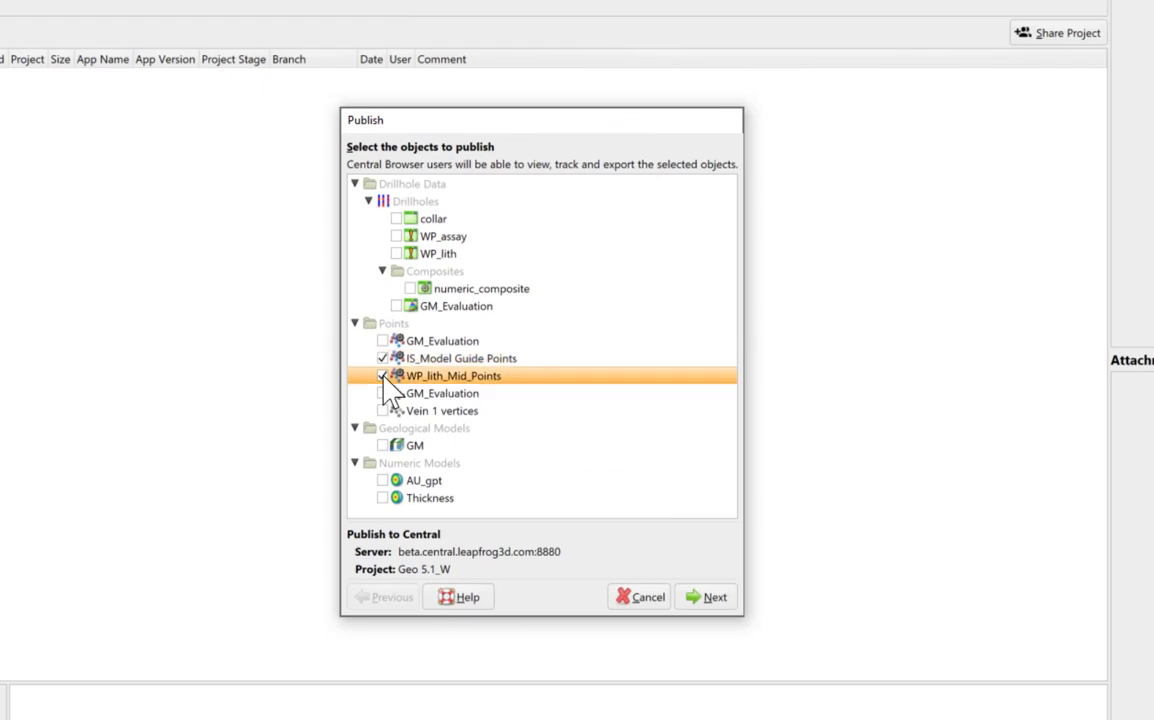